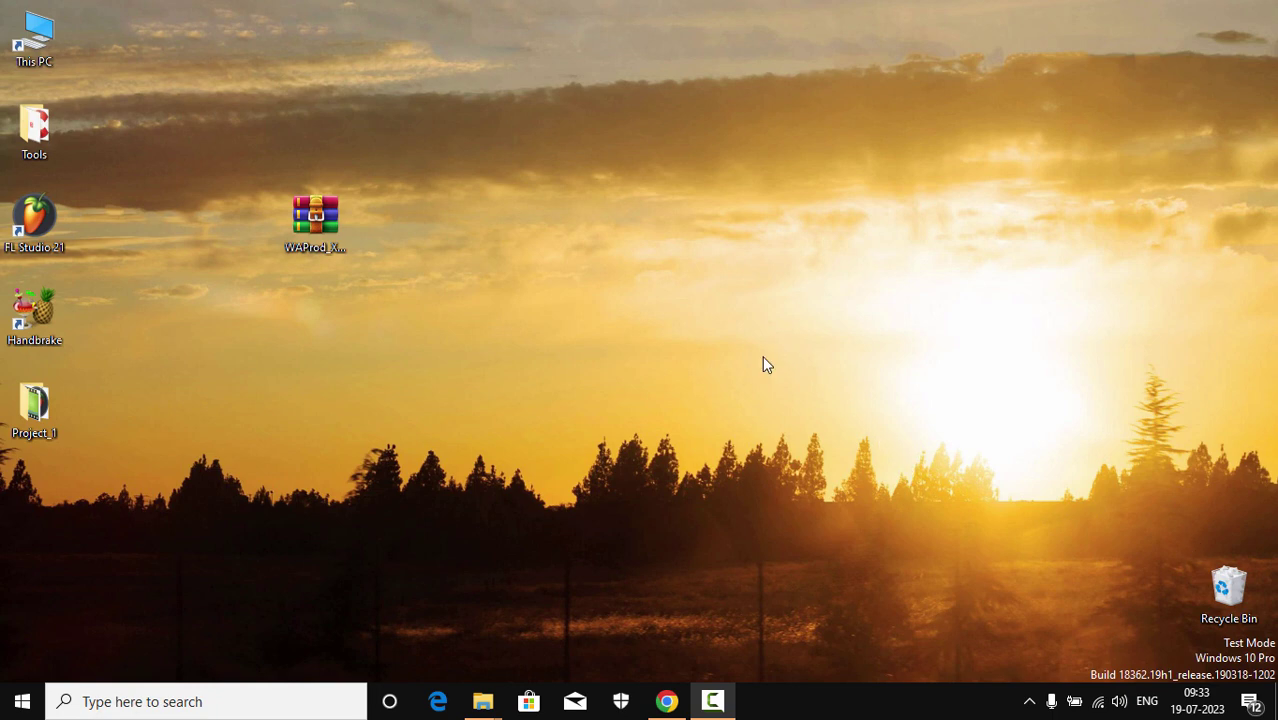
- Extract the XTT archive into WAProd_XTT_By_VINAI_1.0.0\ and place that folder at the desktop's upper middle
{"action": "right_click", "coordinate": [289, 247]}
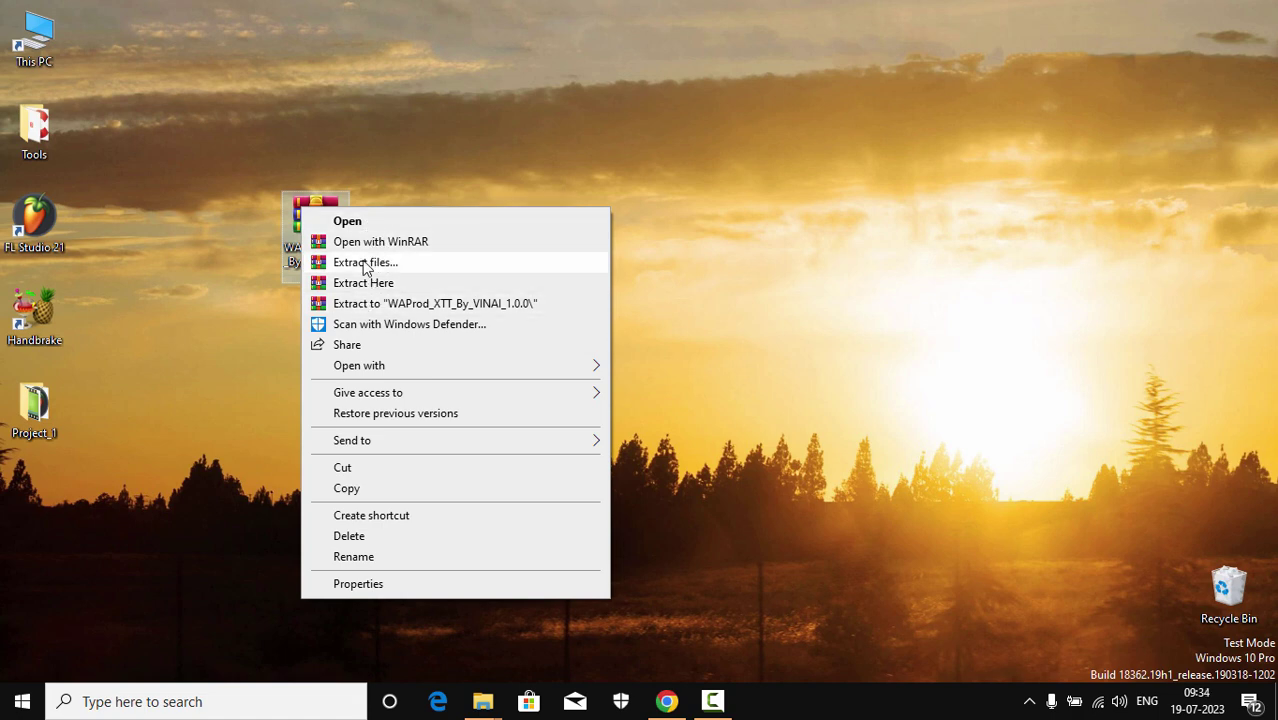
{"action": "left_click", "coordinate": [370, 307]}
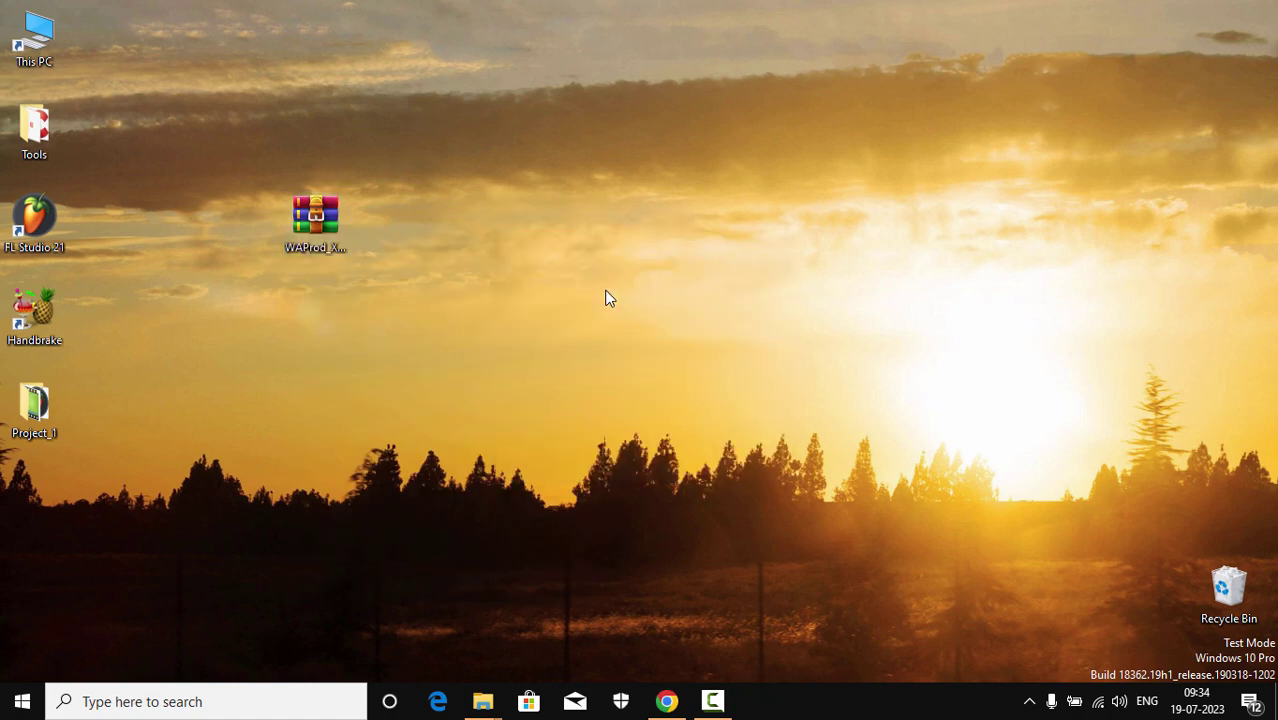
{"action": "left_click_drag", "start_coordinate": [34, 495], "coordinate": [667, 222]}
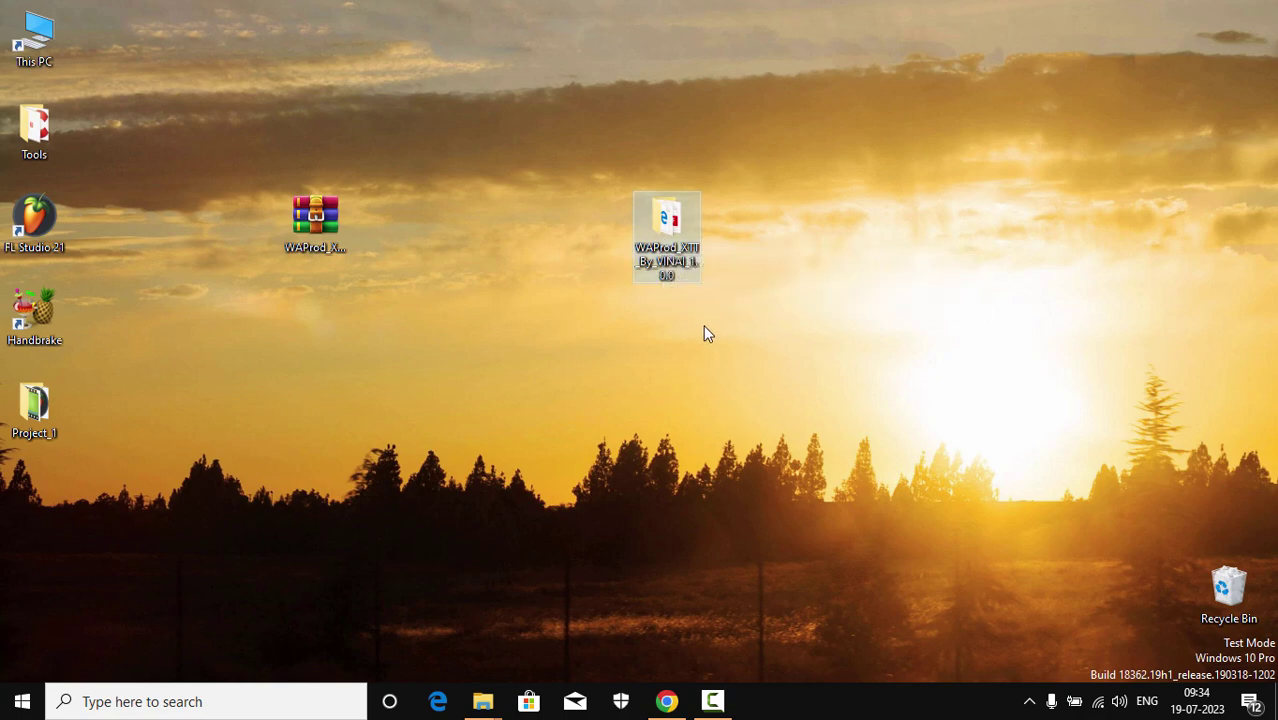
{"action": "left_click", "coordinate": [666, 701]}
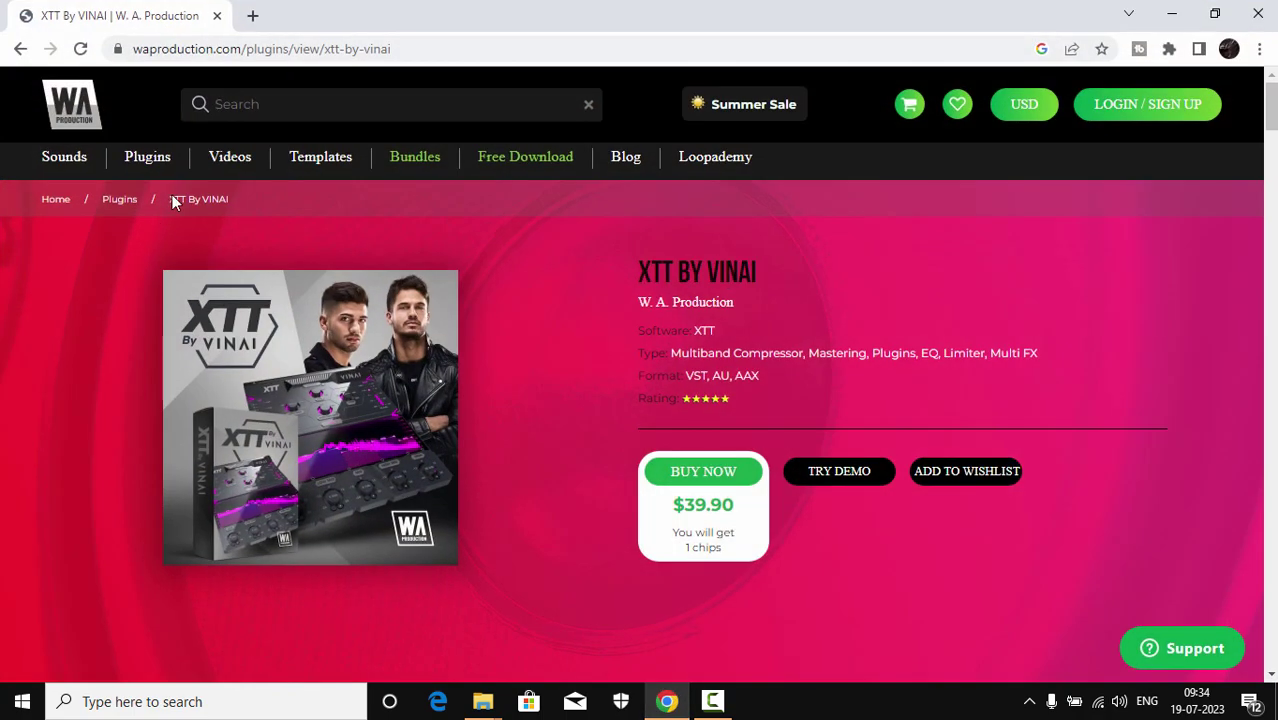
{"action": "scroll", "coordinate": [608, 432], "scroll_direction": "down", "scroll_amount": 3}
{"action": "scroll", "coordinate": [596, 428], "scroll_direction": "up", "scroll_amount": 3}
{"action": "left_click", "coordinate": [1171, 14]}
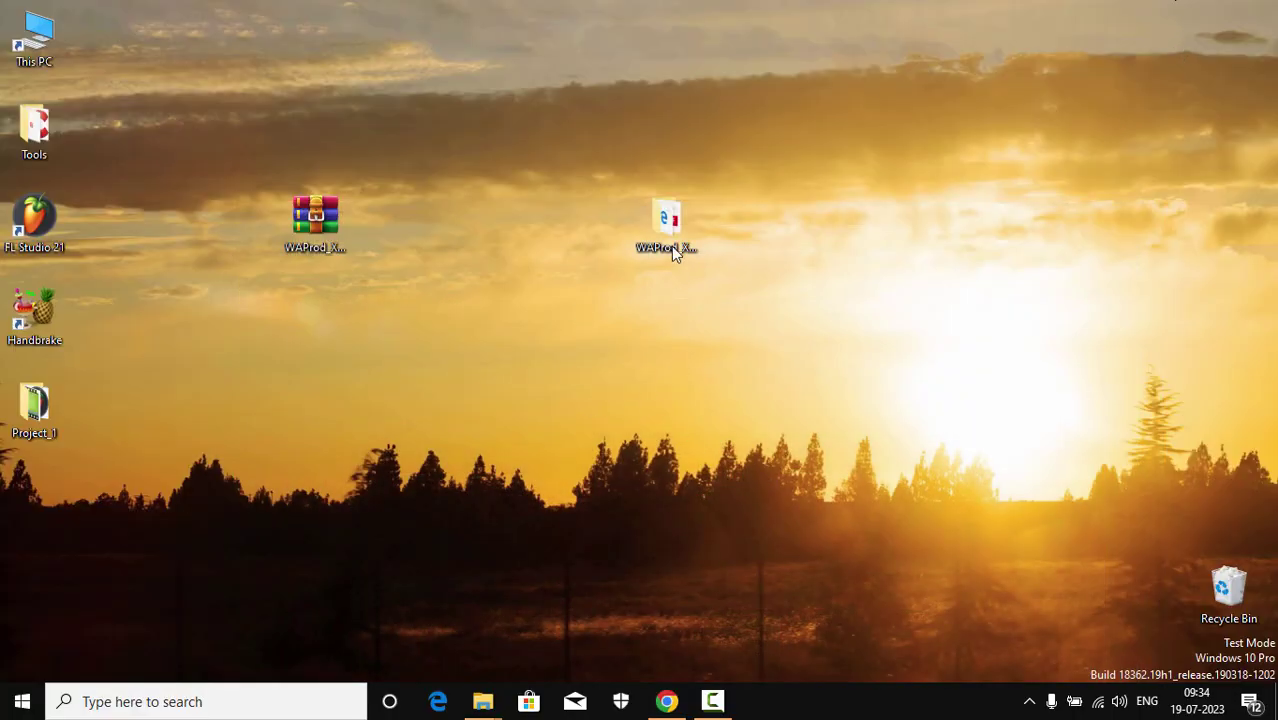
- Open the extracted folder's XTT - PC subfolder and run the VINAI XTT installer
{"action": "key", "text": "Return"}
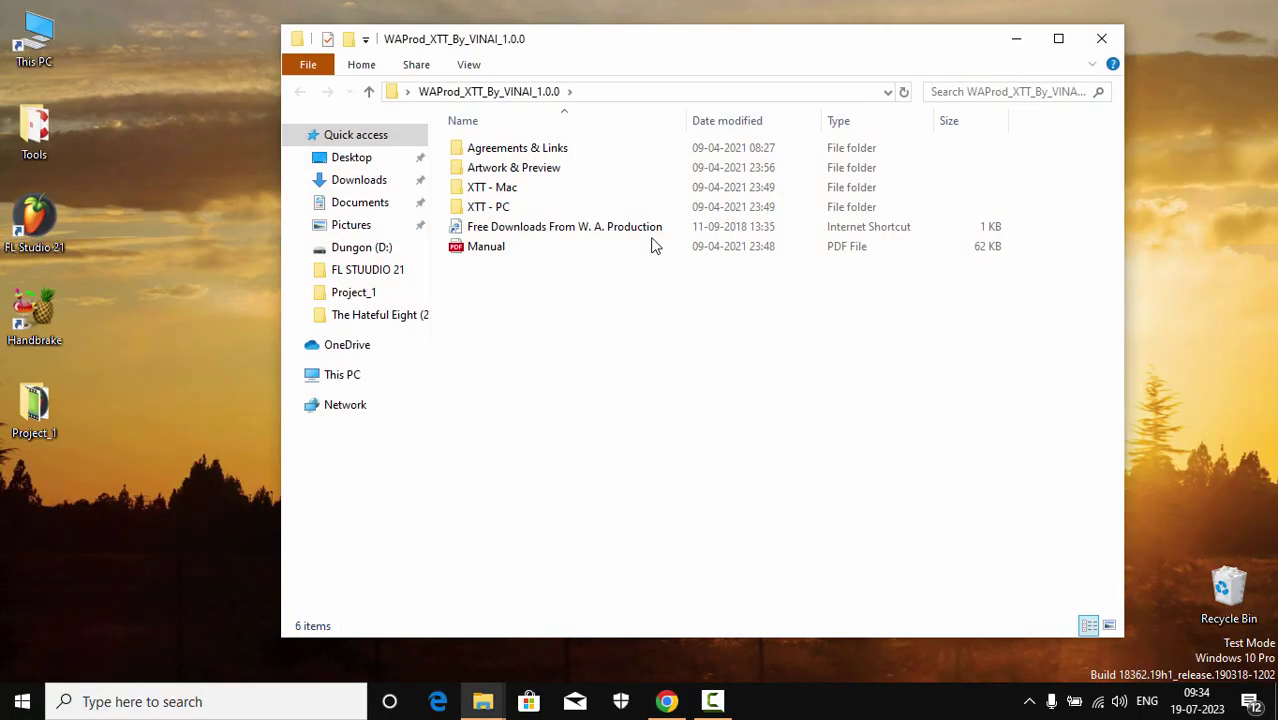
{"action": "double_click", "coordinate": [495, 208]}
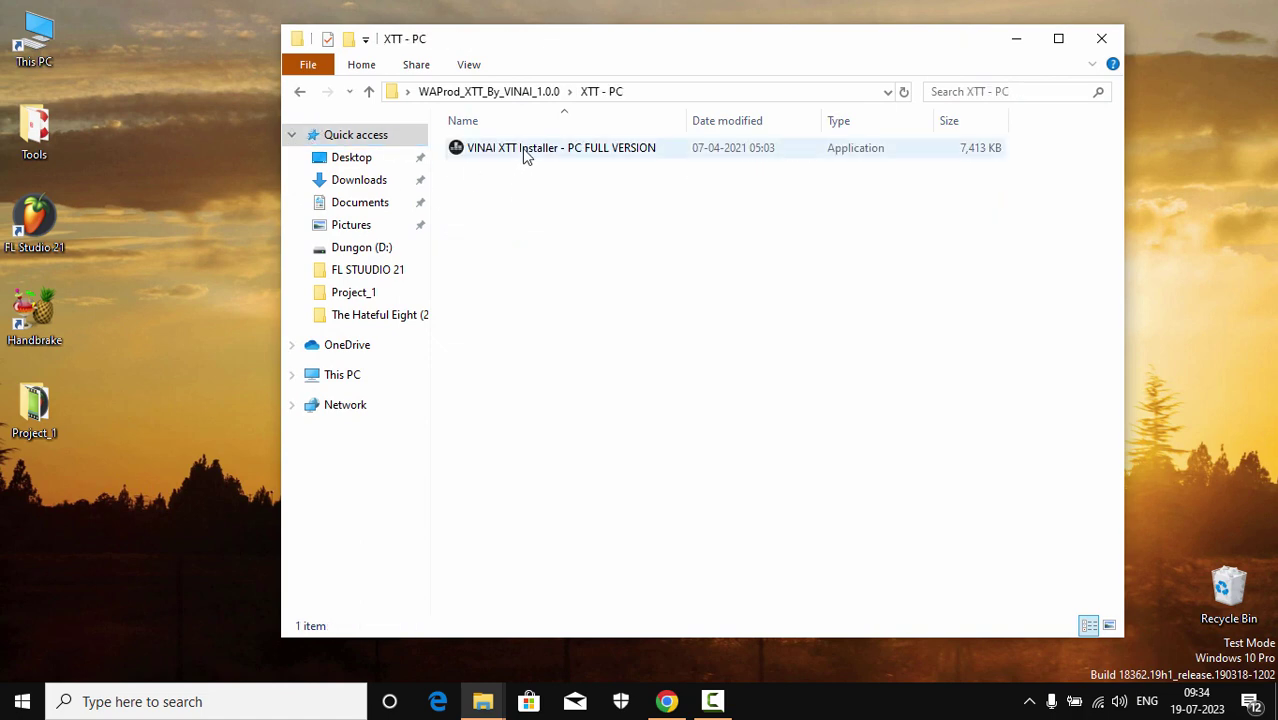
{"action": "double_click", "coordinate": [527, 155]}
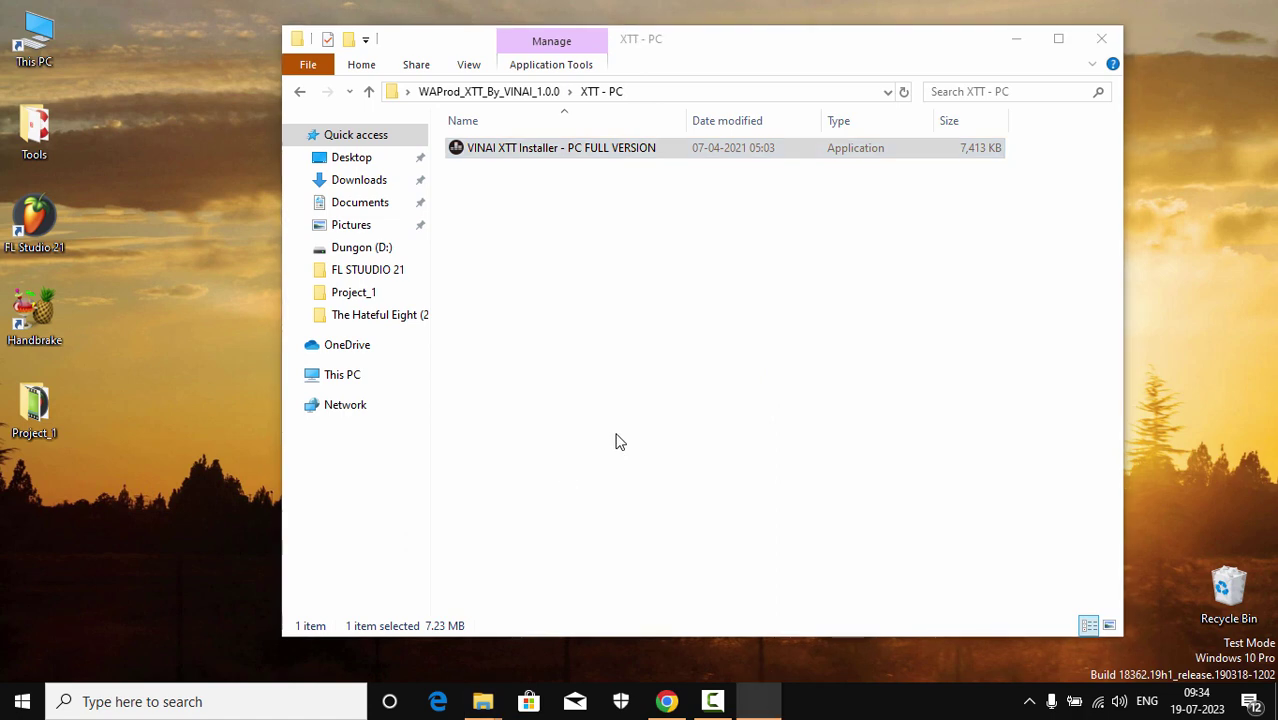
- Accept the licence, advance to the destination step, and open This PC in another window
{"action": "left_click", "coordinate": [520, 443]}
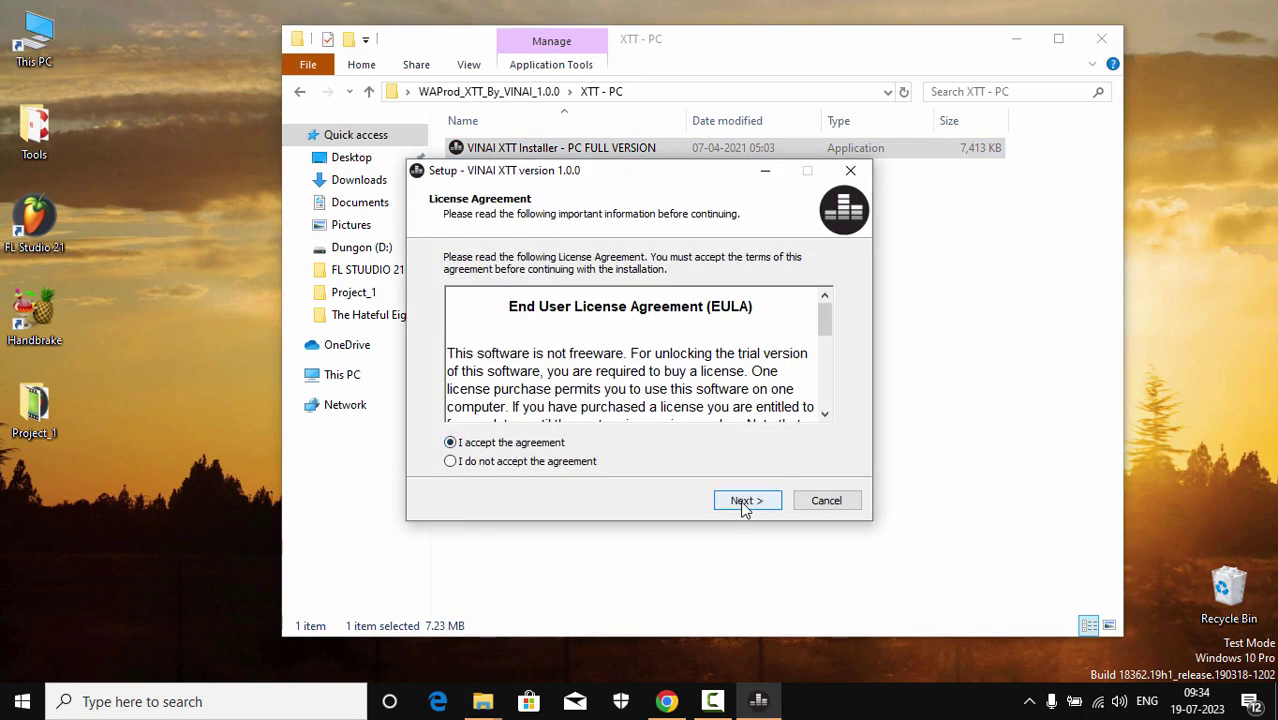
{"action": "left_click", "coordinate": [745, 500]}
{"action": "left_click", "coordinate": [665, 323]}
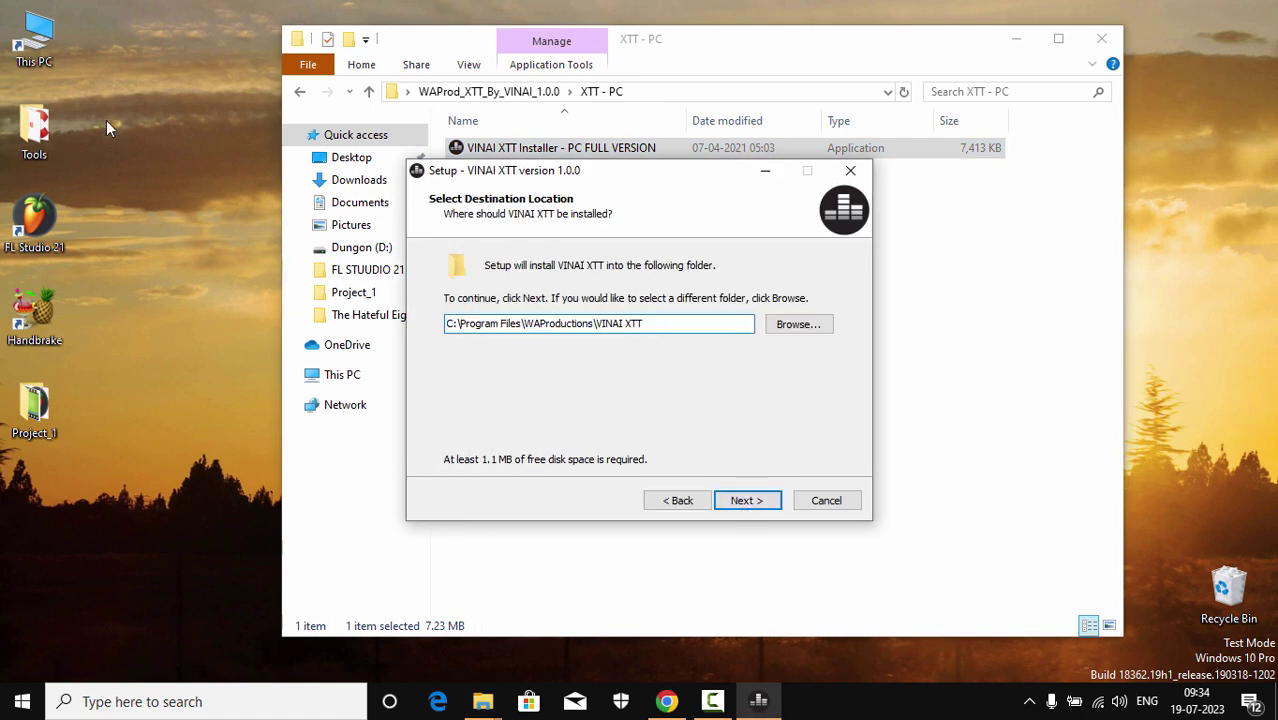
{"action": "double_click", "coordinate": [34, 40]}
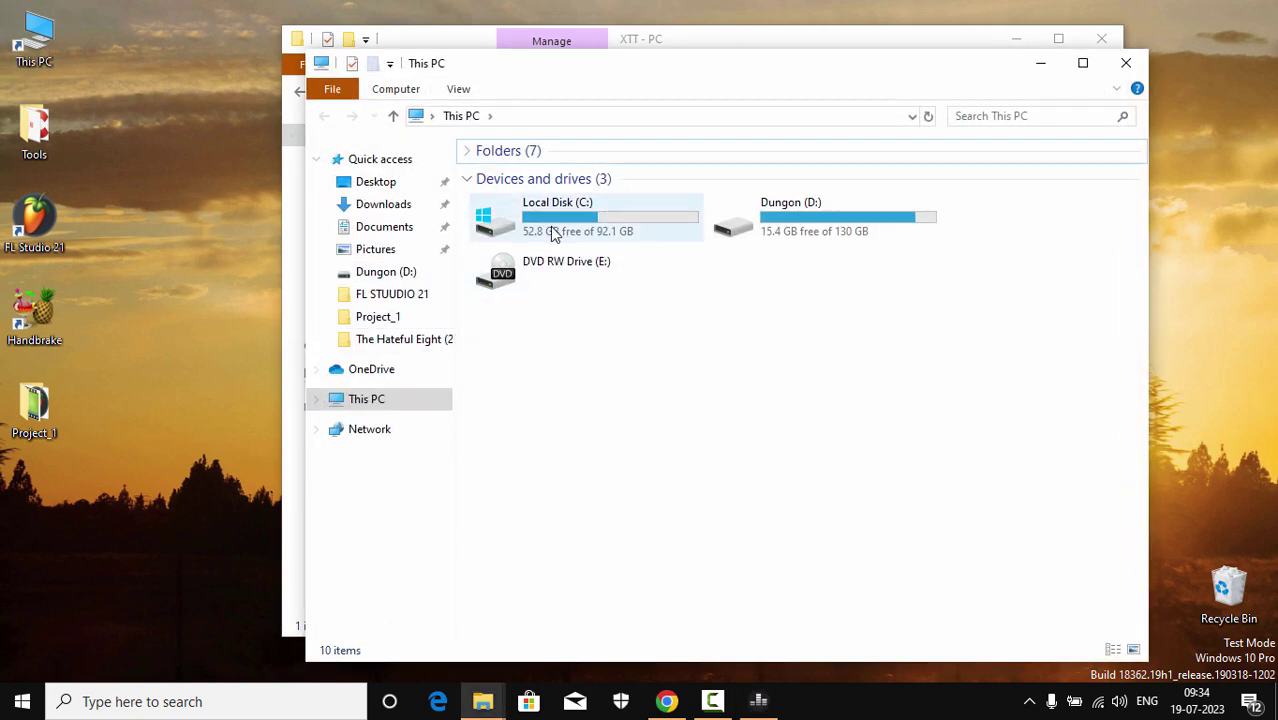
- Check that VST Plugins exists under Local Disk (C:) > Program Files (x86), then close that window
{"action": "double_click", "coordinate": [550, 226]}
{"action": "double_click", "coordinate": [548, 235]}
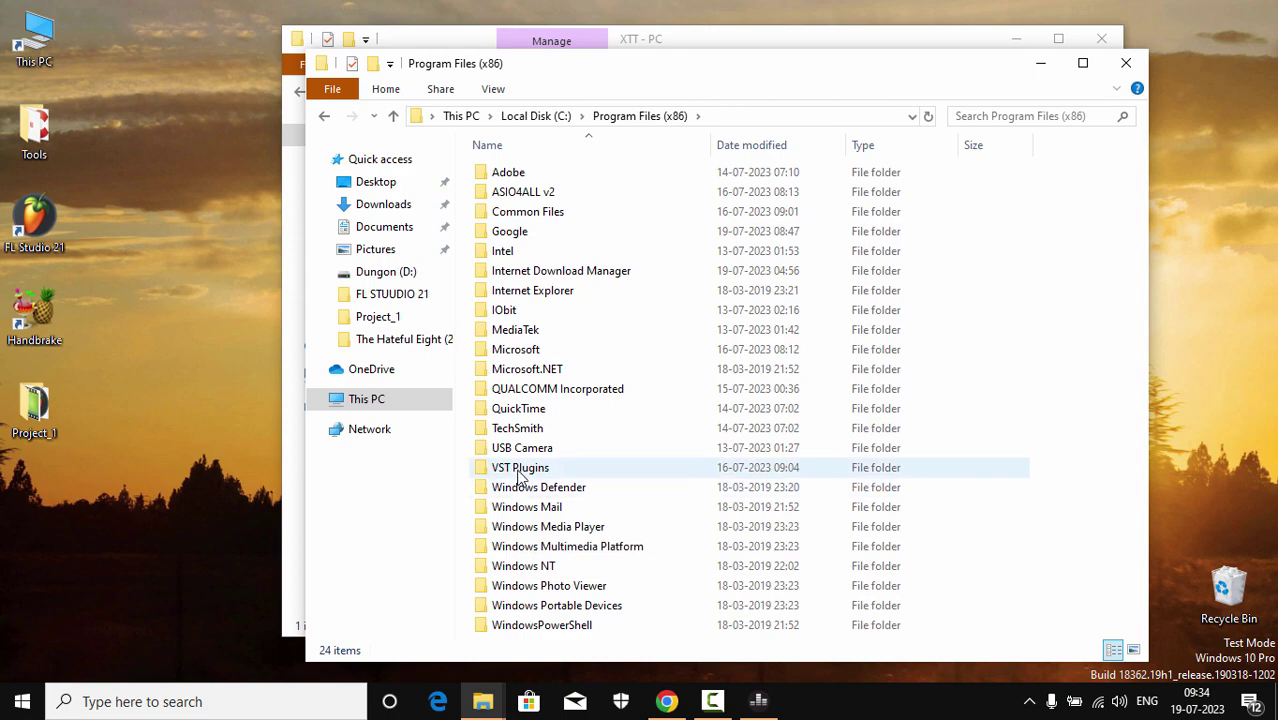
{"action": "mouse_move", "coordinate": [528, 476]}
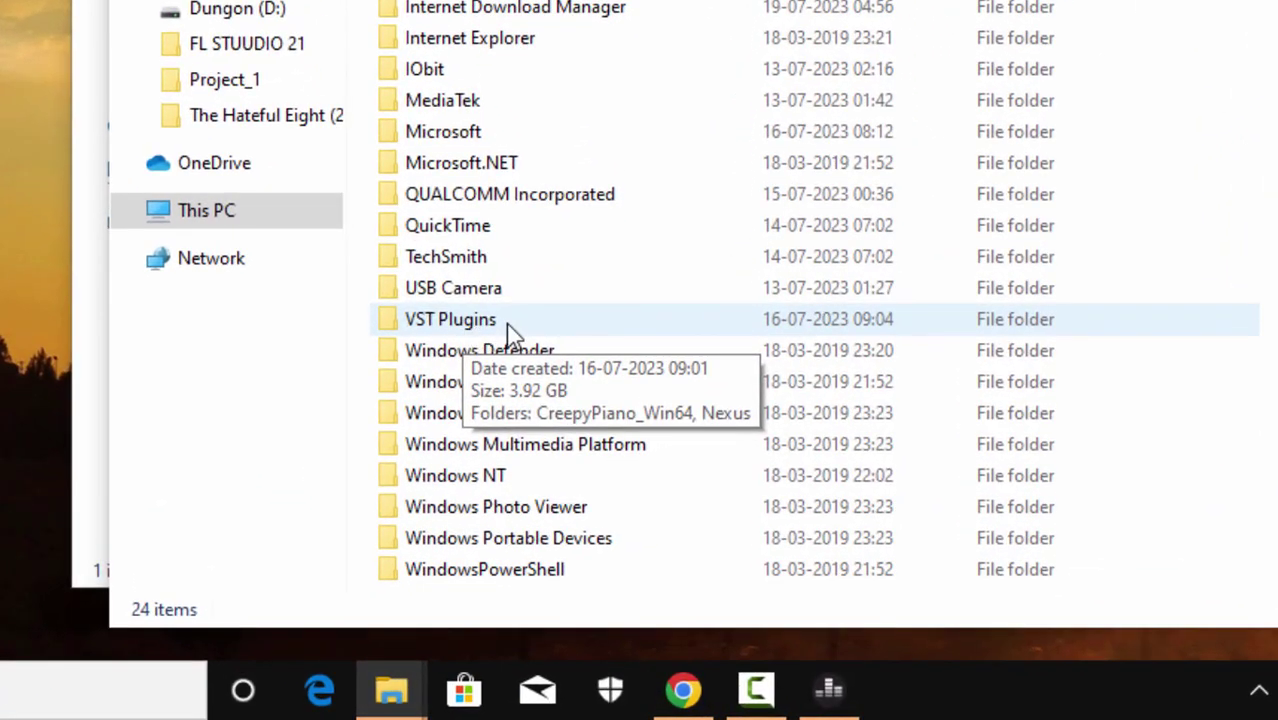
{"action": "left_click", "coordinate": [505, 333]}
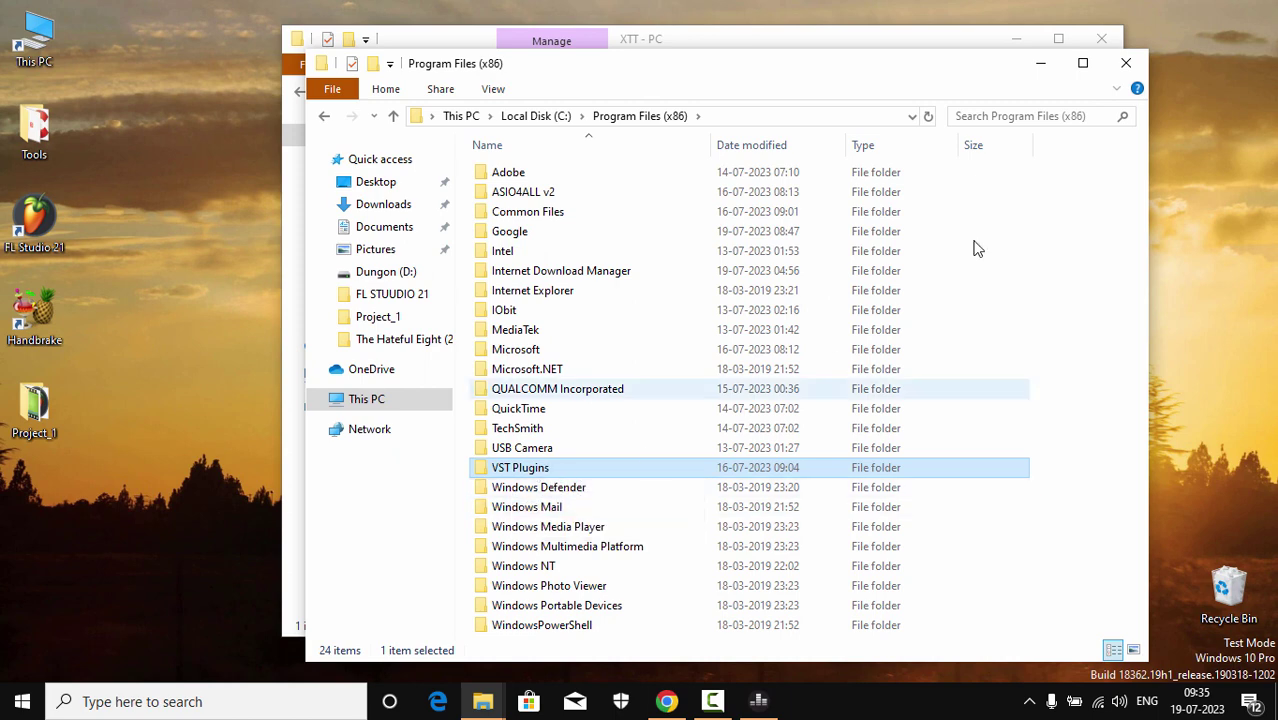
{"action": "left_click", "coordinate": [782, 328]}
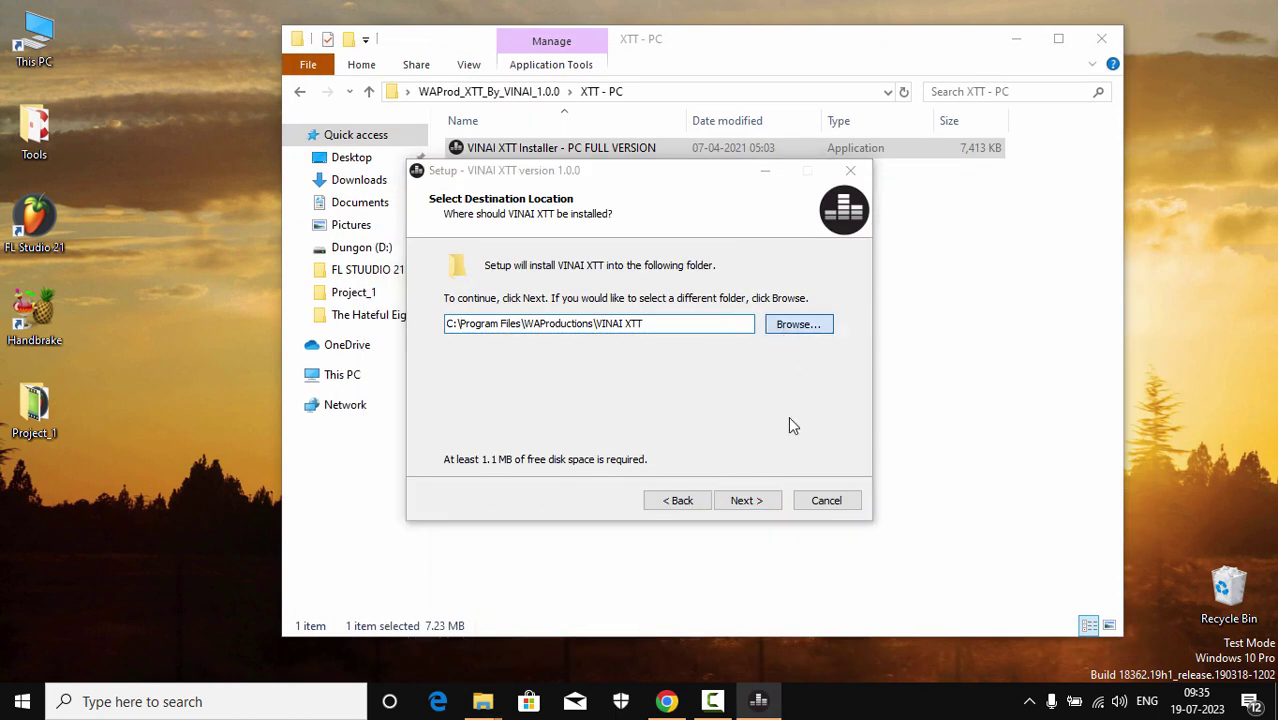
- Change the install destination to C:\Program Files (x86)\VST Plugins\VINAI XTT through the folder browser
{"action": "left_click_drag", "start_coordinate": [784, 338], "coordinate": [782, 313]}
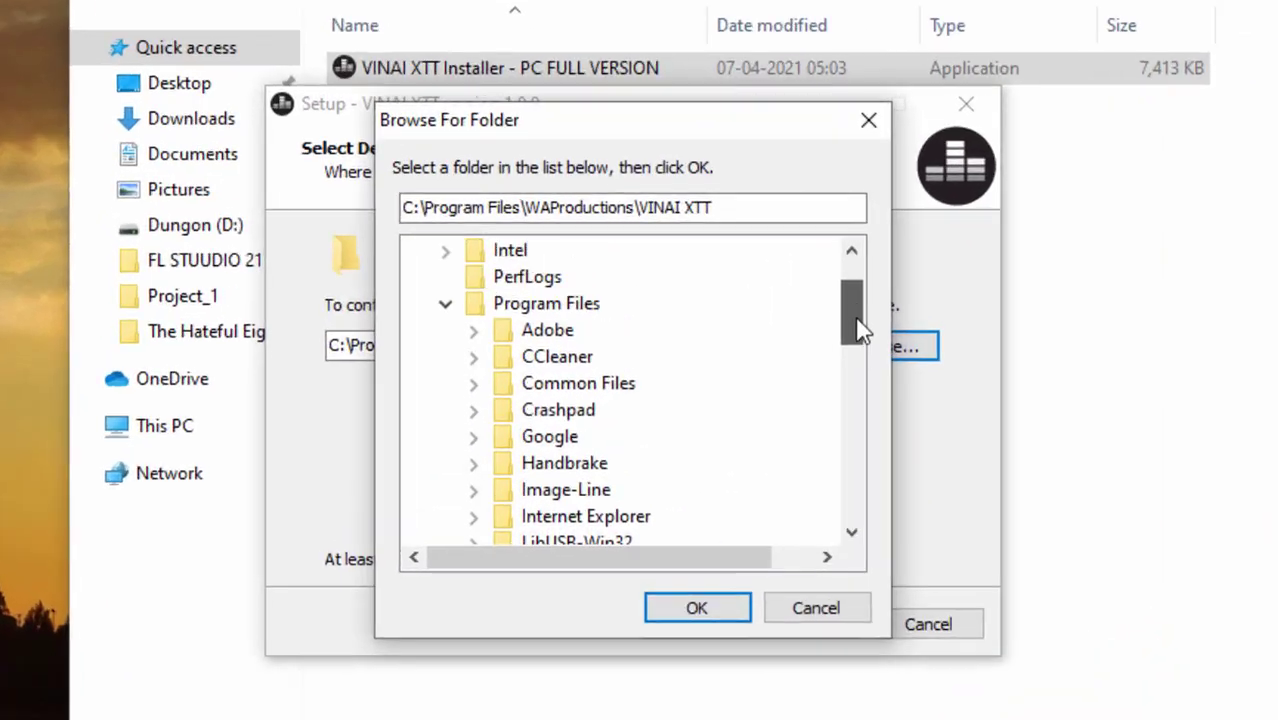
{"action": "left_click_drag", "start_coordinate": [858, 328], "coordinate": [848, 492]}
{"action": "left_click", "coordinate": [445, 384]}
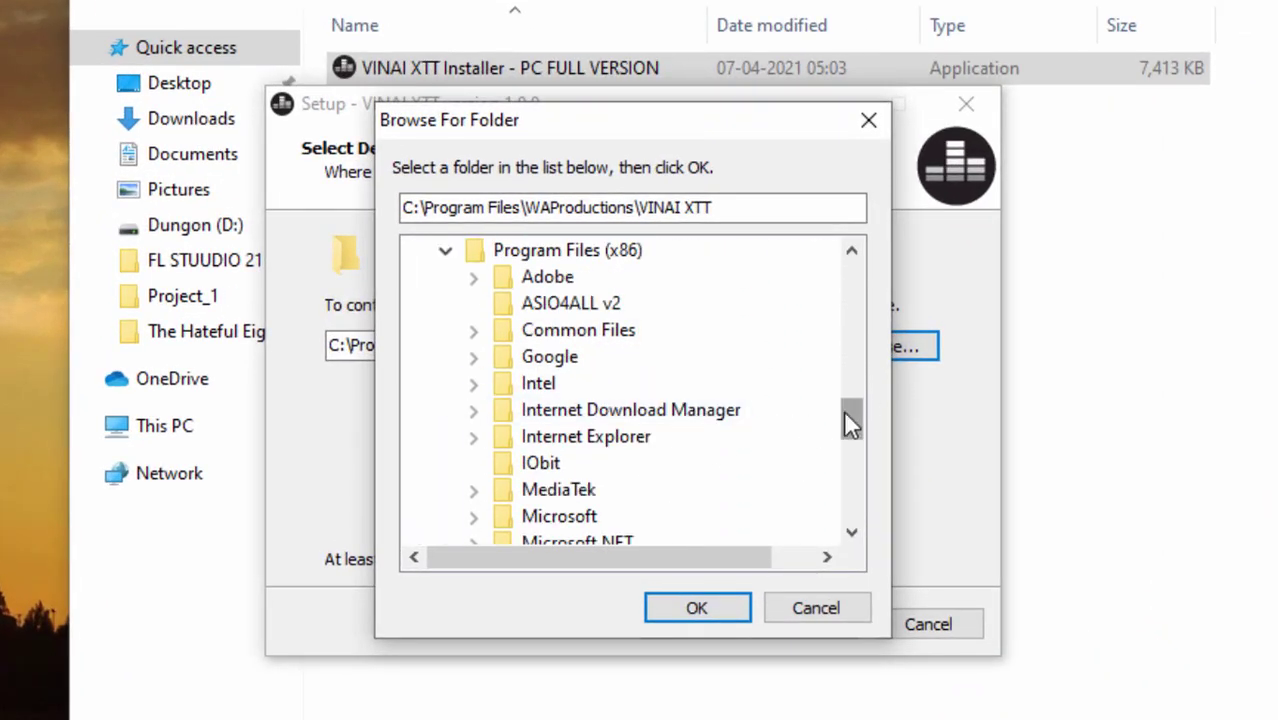
{"action": "left_click_drag", "start_coordinate": [848, 420], "coordinate": [850, 466]}
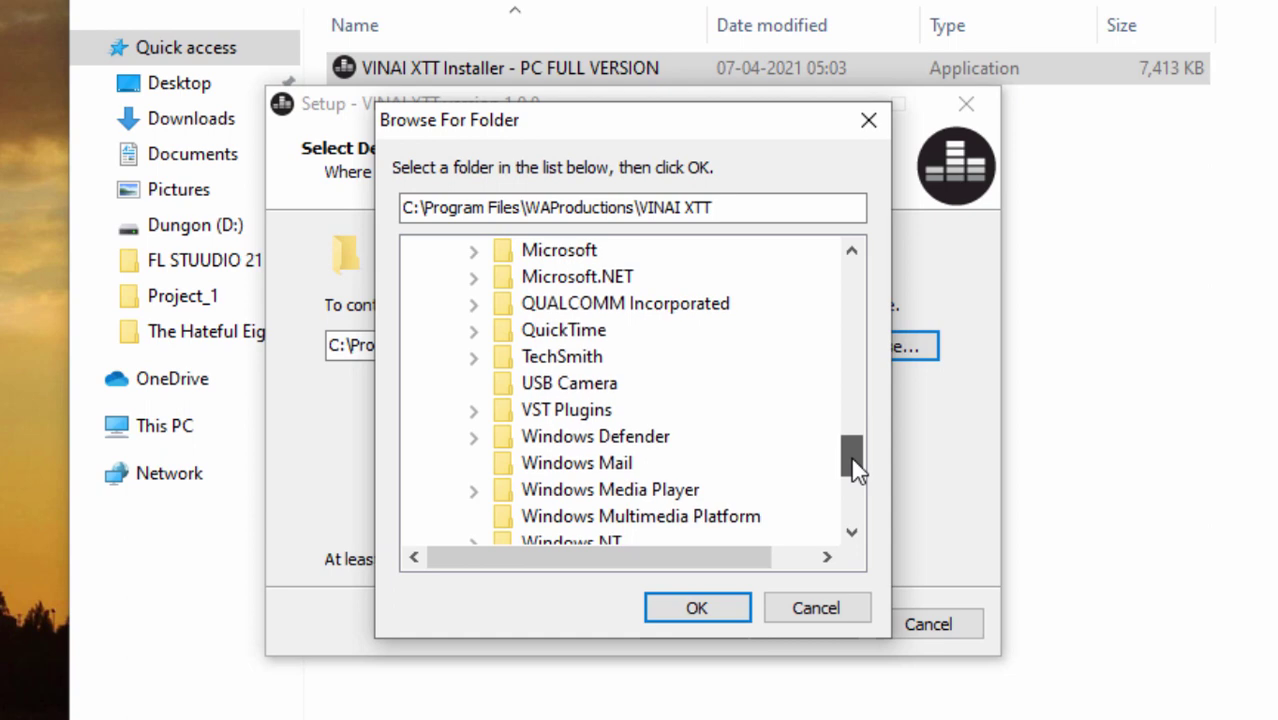
{"action": "left_click", "coordinate": [560, 410]}
{"action": "left_click", "coordinate": [692, 610]}
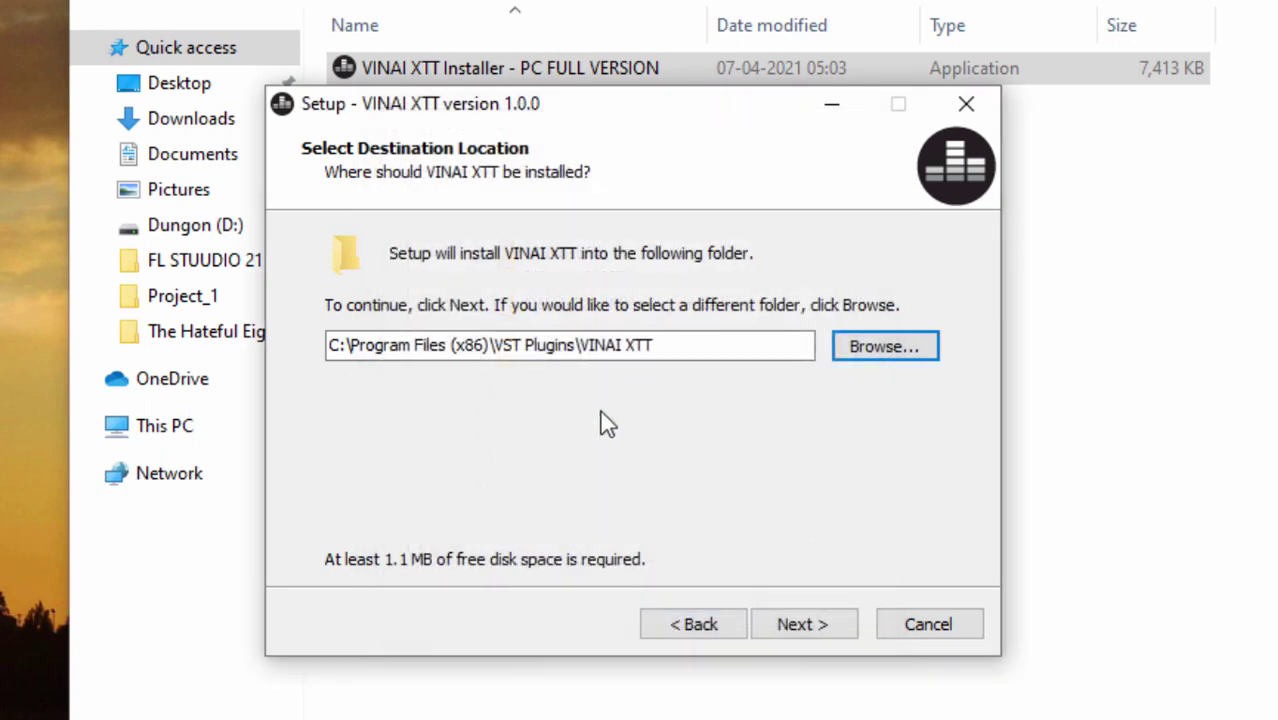
- Keep the default 32-bit and 64-bit VST2 folders and untick both AAX plugins
{"action": "left_click", "coordinate": [801, 628]}
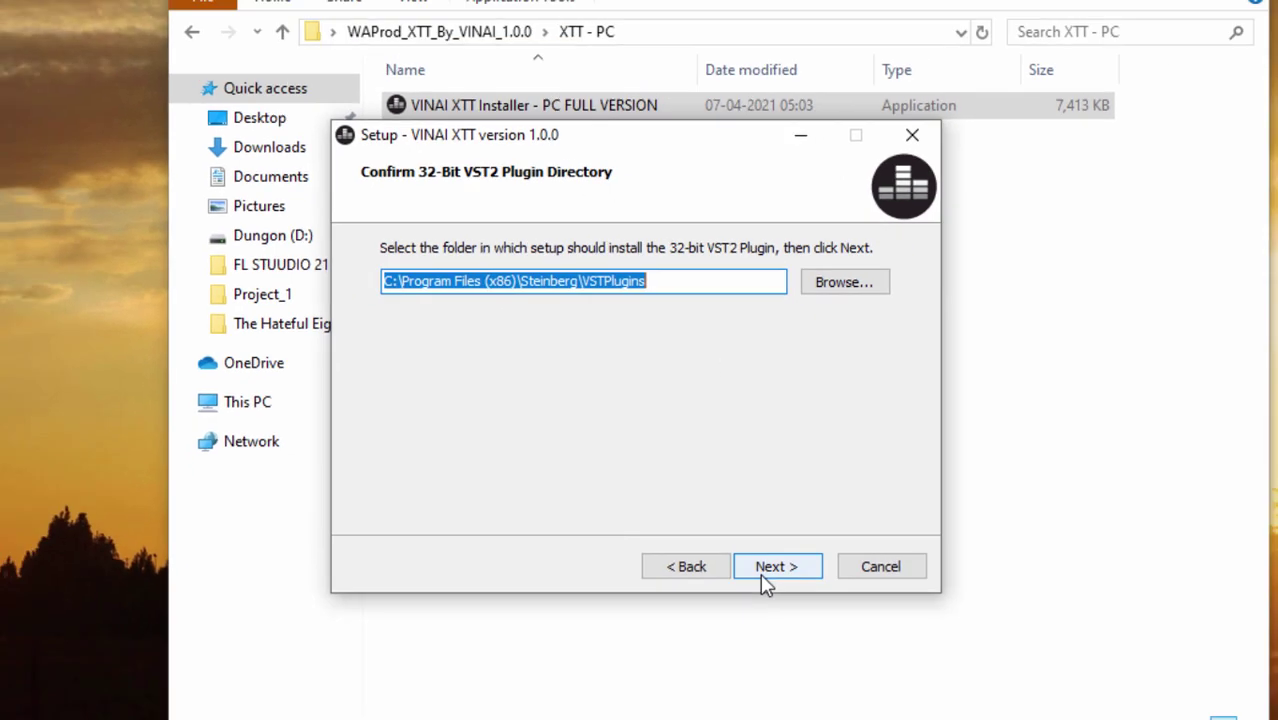
{"action": "left_click", "coordinate": [804, 624]}
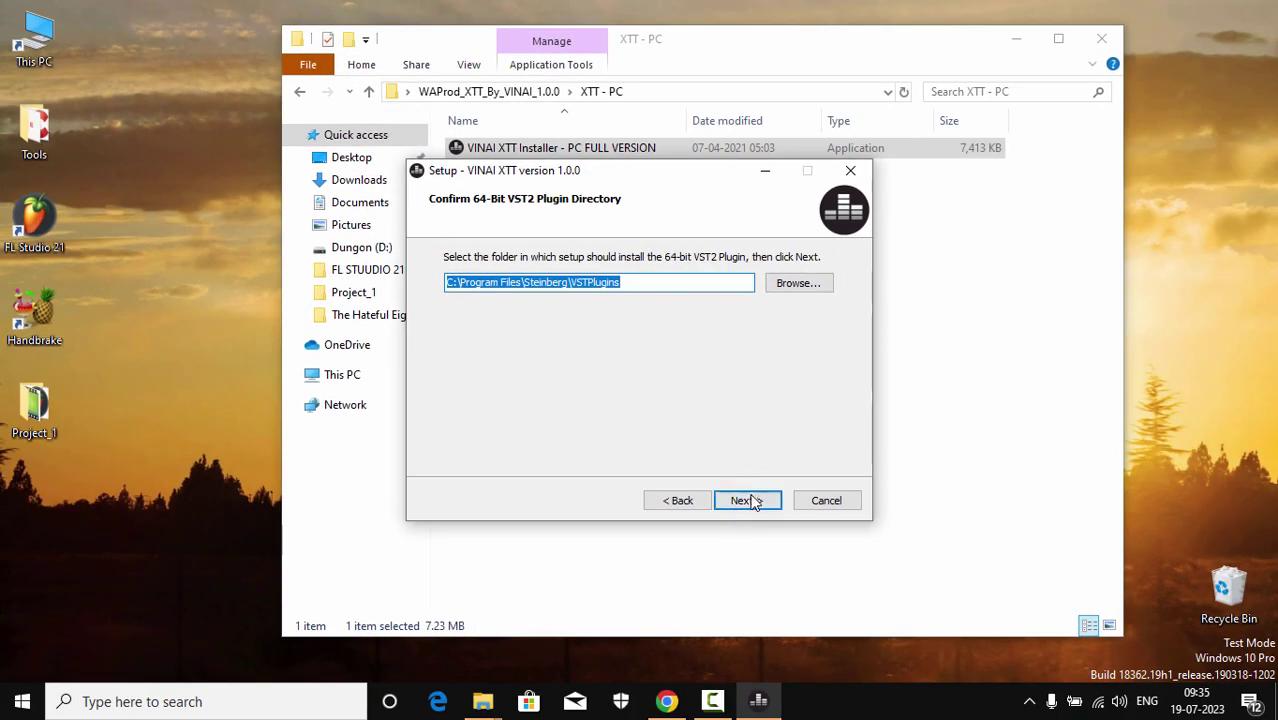
{"action": "left_click", "coordinate": [746, 501]}
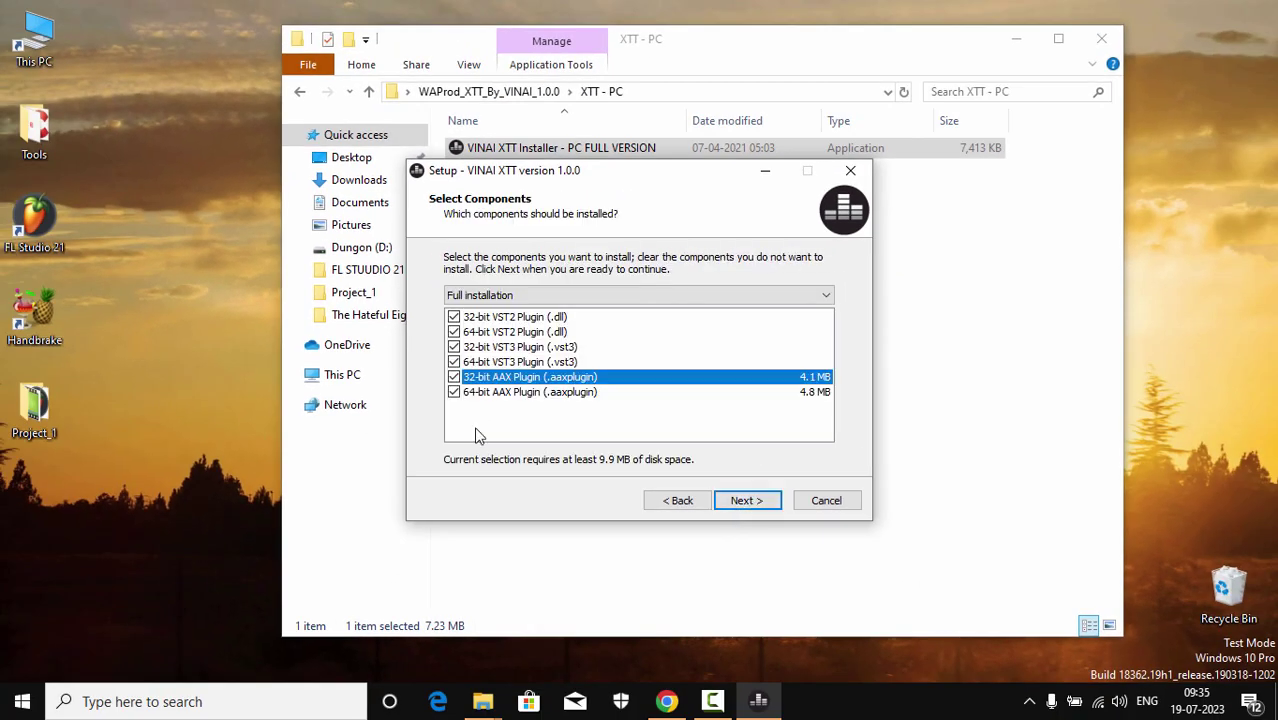
{"action": "left_click", "coordinate": [454, 391]}
{"action": "left_click", "coordinate": [454, 377]}
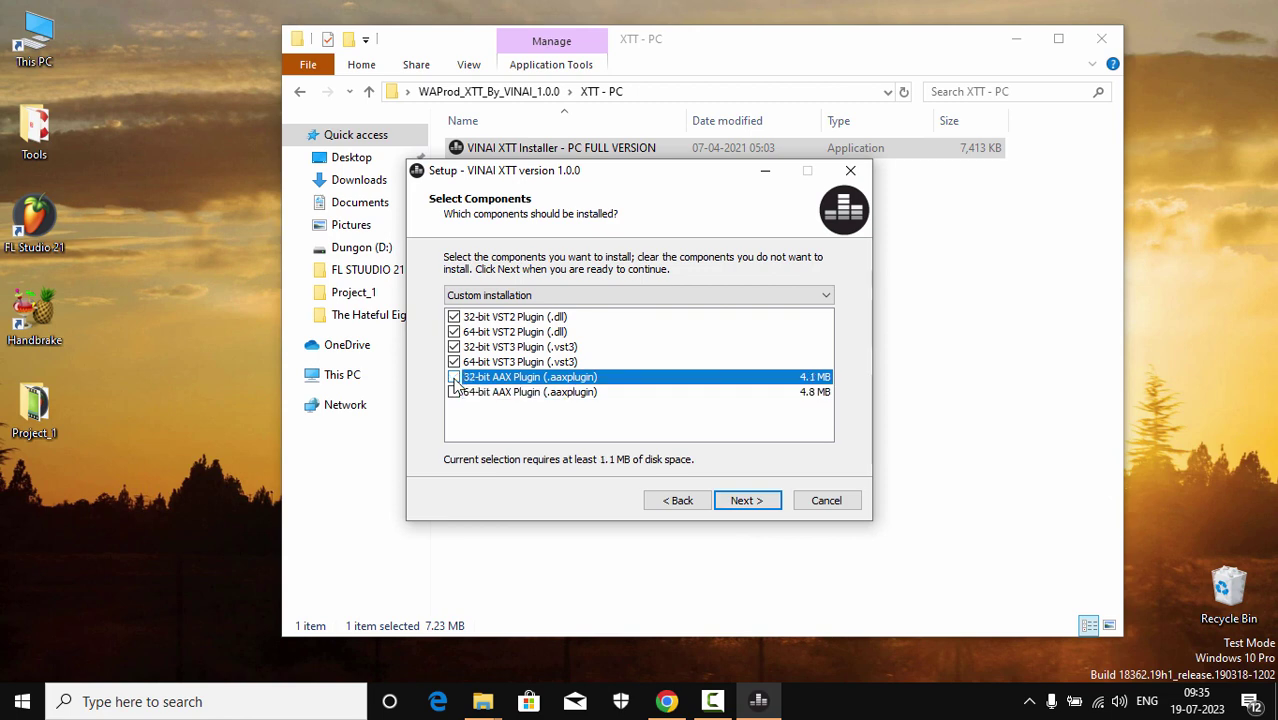
- Install VINAI XTT with the chosen components and close the finished installer
{"action": "left_click", "coordinate": [750, 500]}
{"action": "left_click", "coordinate": [752, 500]}
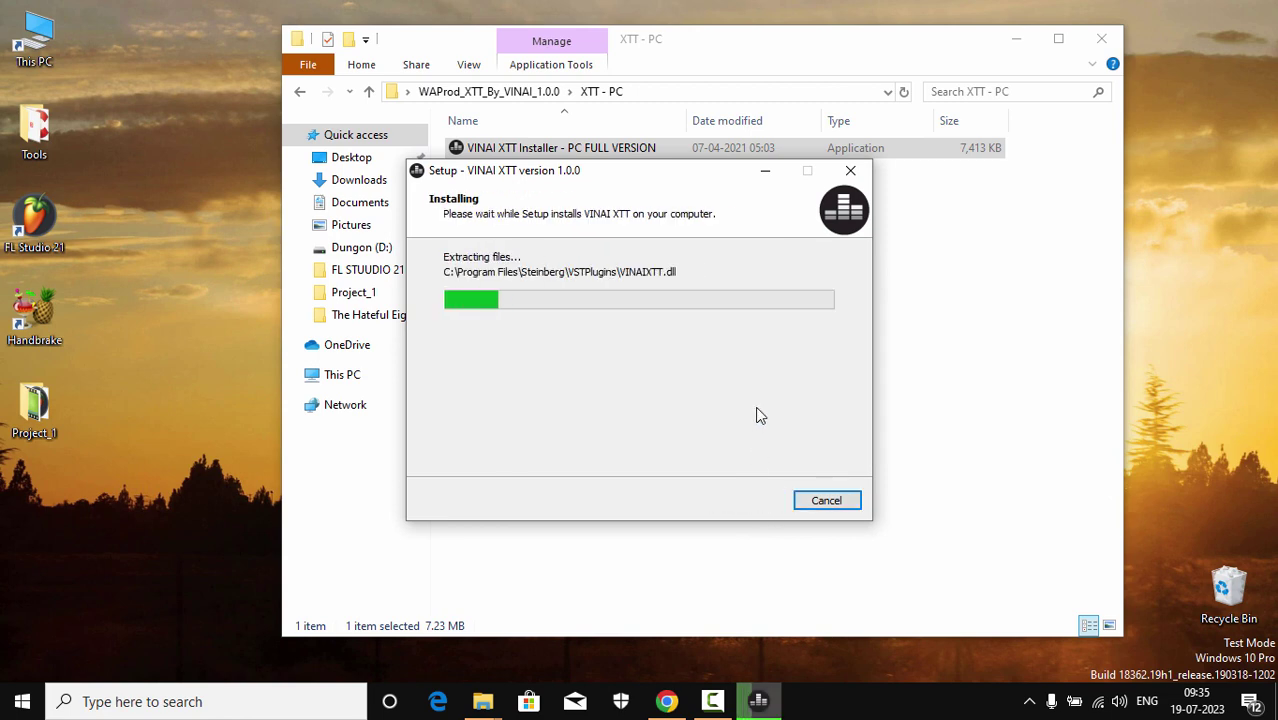
{"action": "key", "text": "Return"}
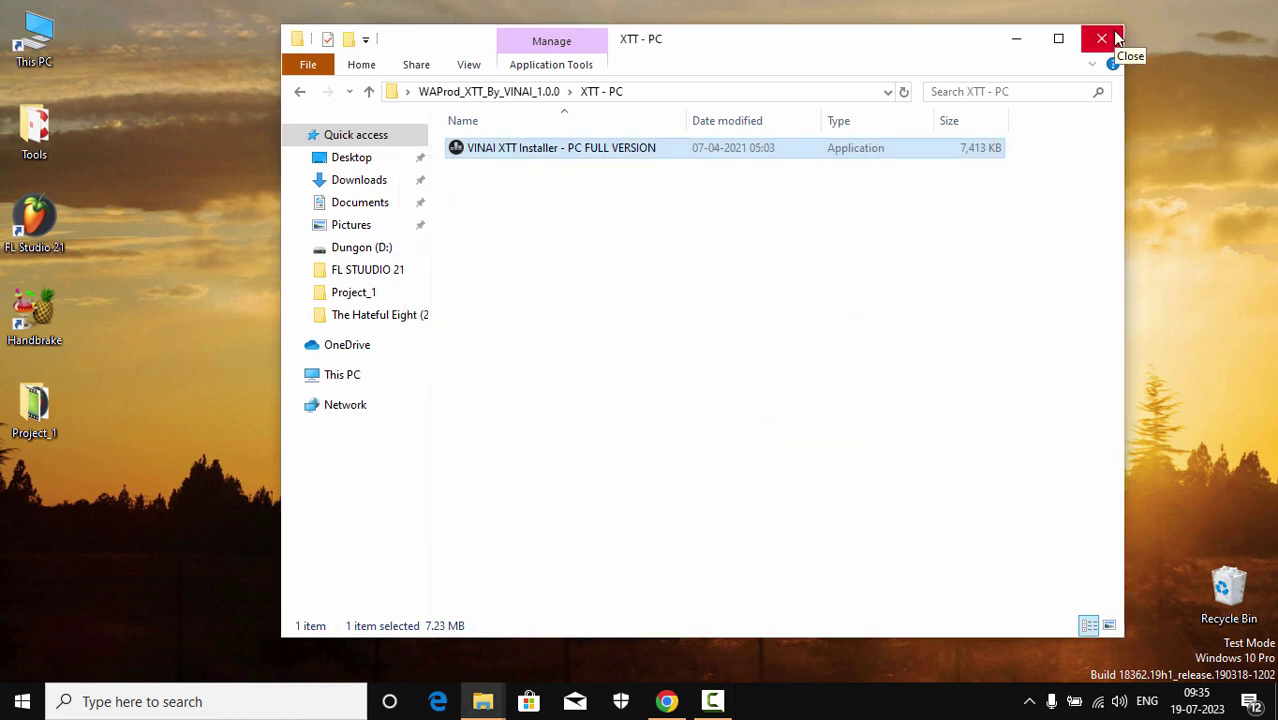
- Close the XTT - PC Explorer window and launch FL Studio 21 from the desktop
{"action": "left_click", "coordinate": [1117, 37]}
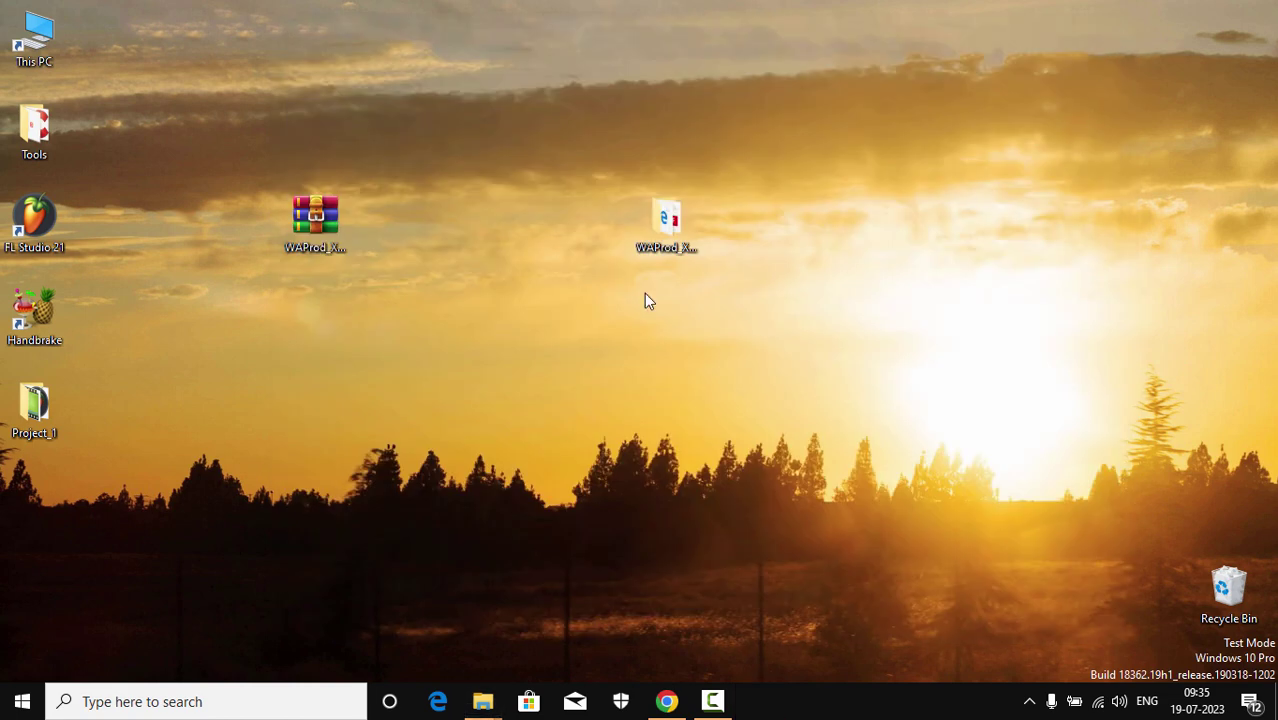
{"action": "double_click", "coordinate": [38, 228]}
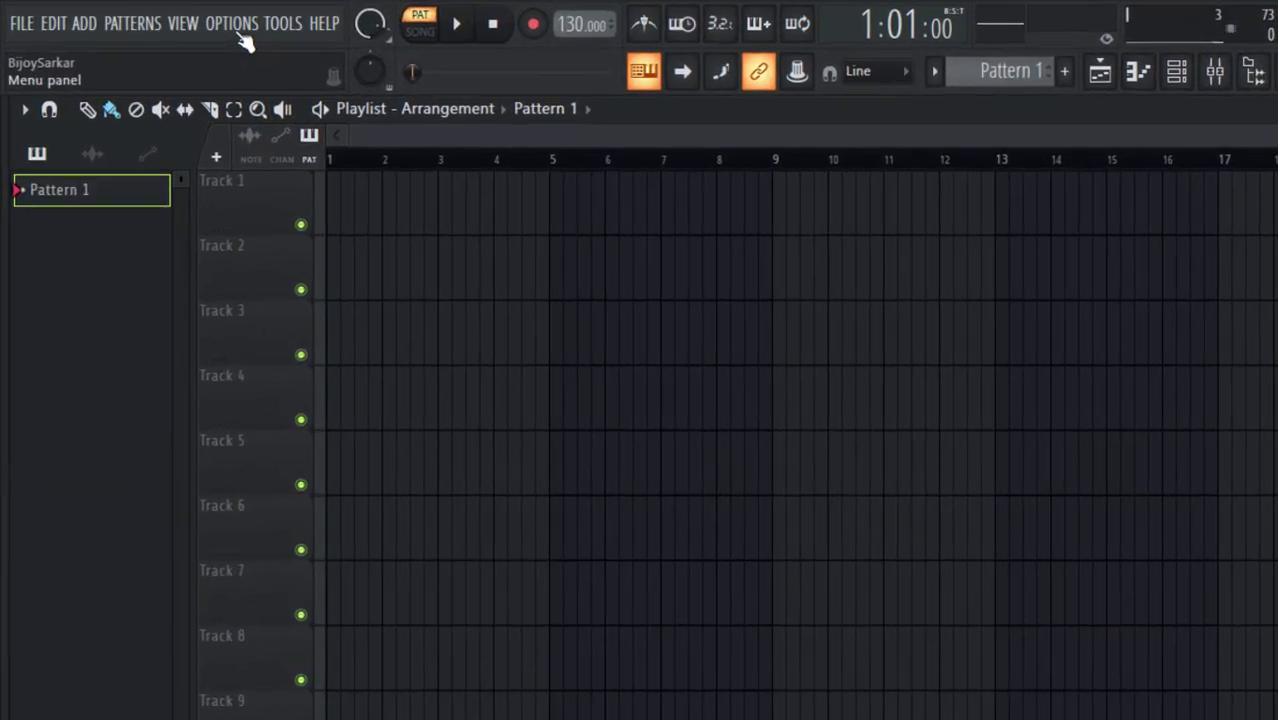
- Open the Plugin Manager from OPTIONS > File settings > Manage plugins
{"action": "left_click", "coordinate": [187, 18]}
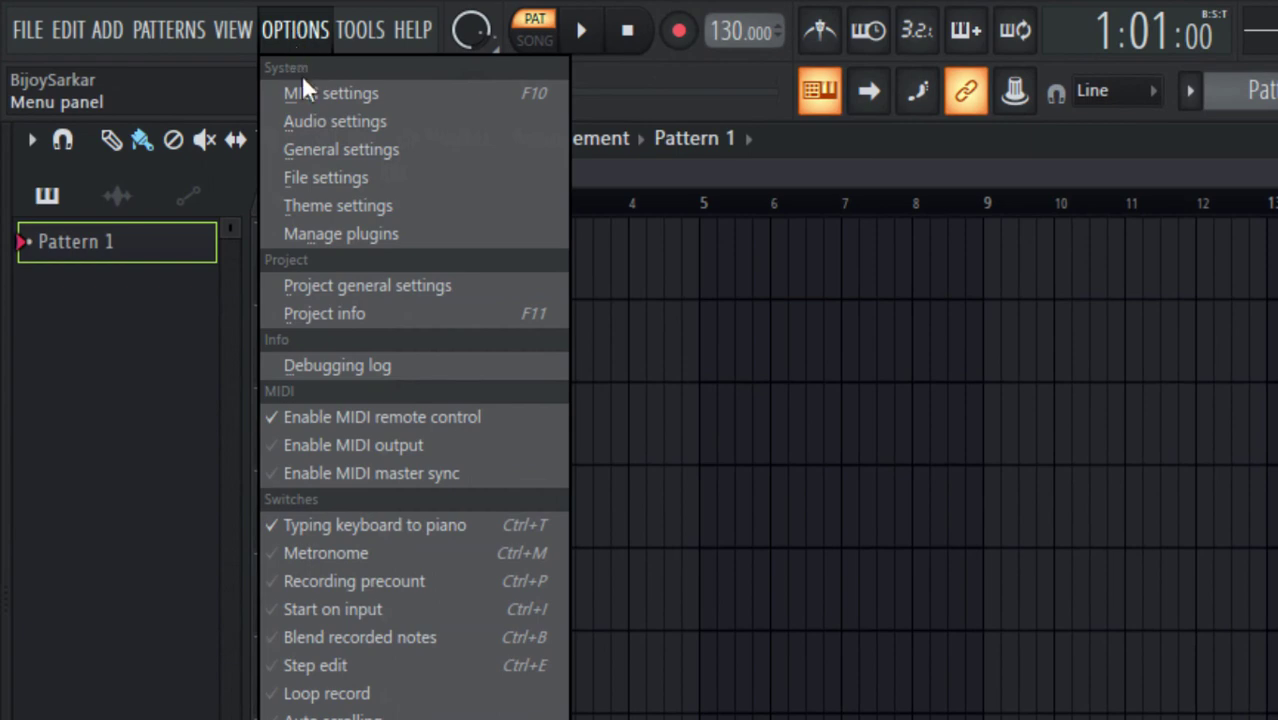
{"action": "left_click", "coordinate": [312, 178]}
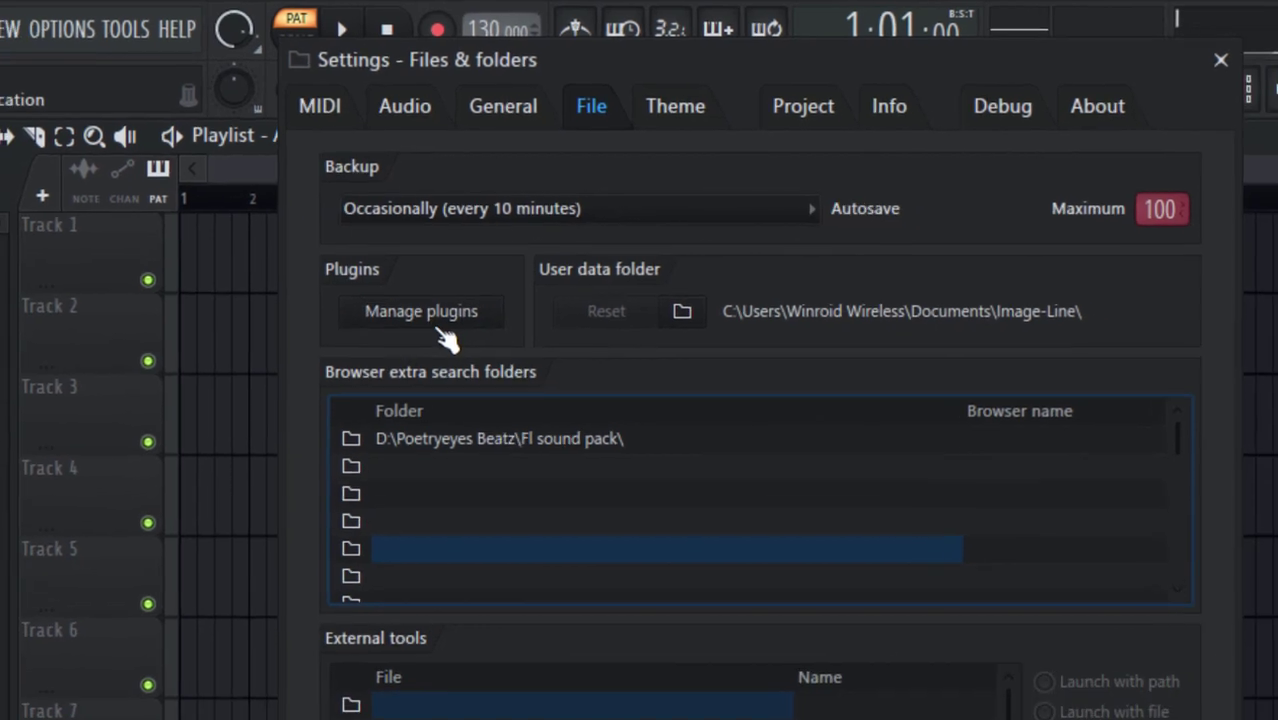
{"action": "left_click", "coordinate": [430, 315]}
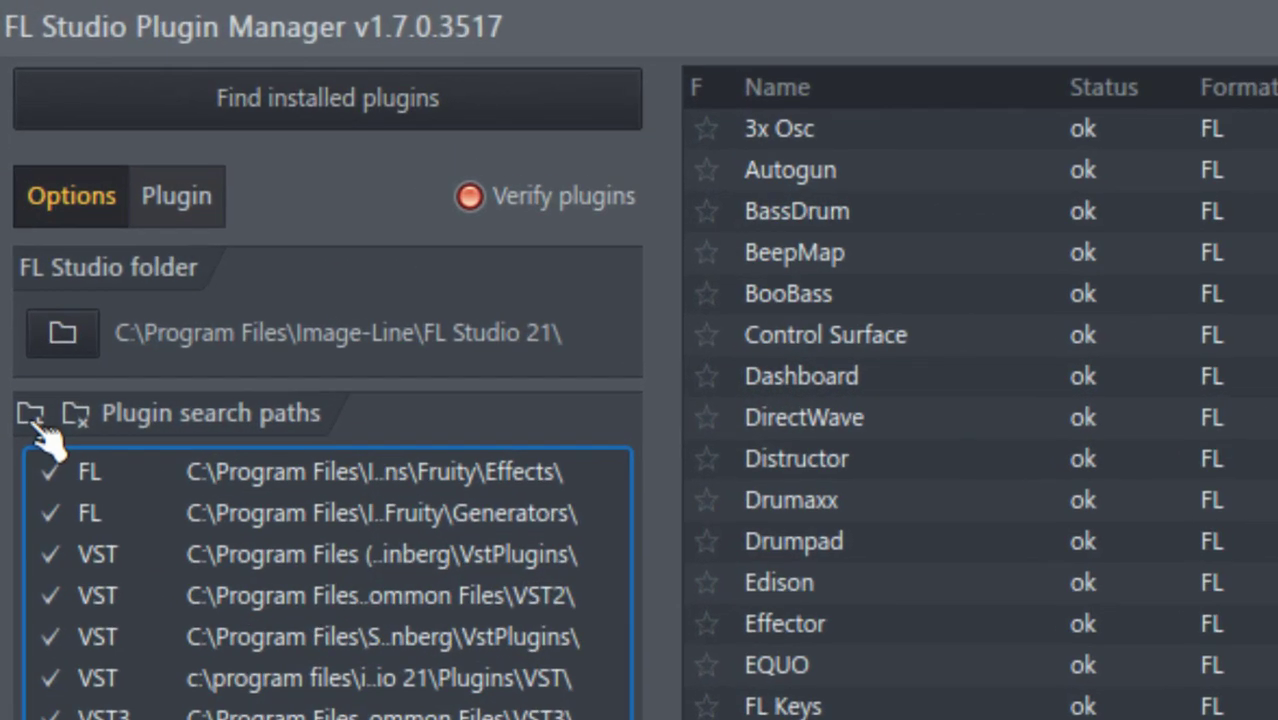
- Add C:\Program Files (x86)\VST Plugins as a plugin search folder via This PC > Local Disk (C:)
{"action": "left_click", "coordinate": [32, 416]}
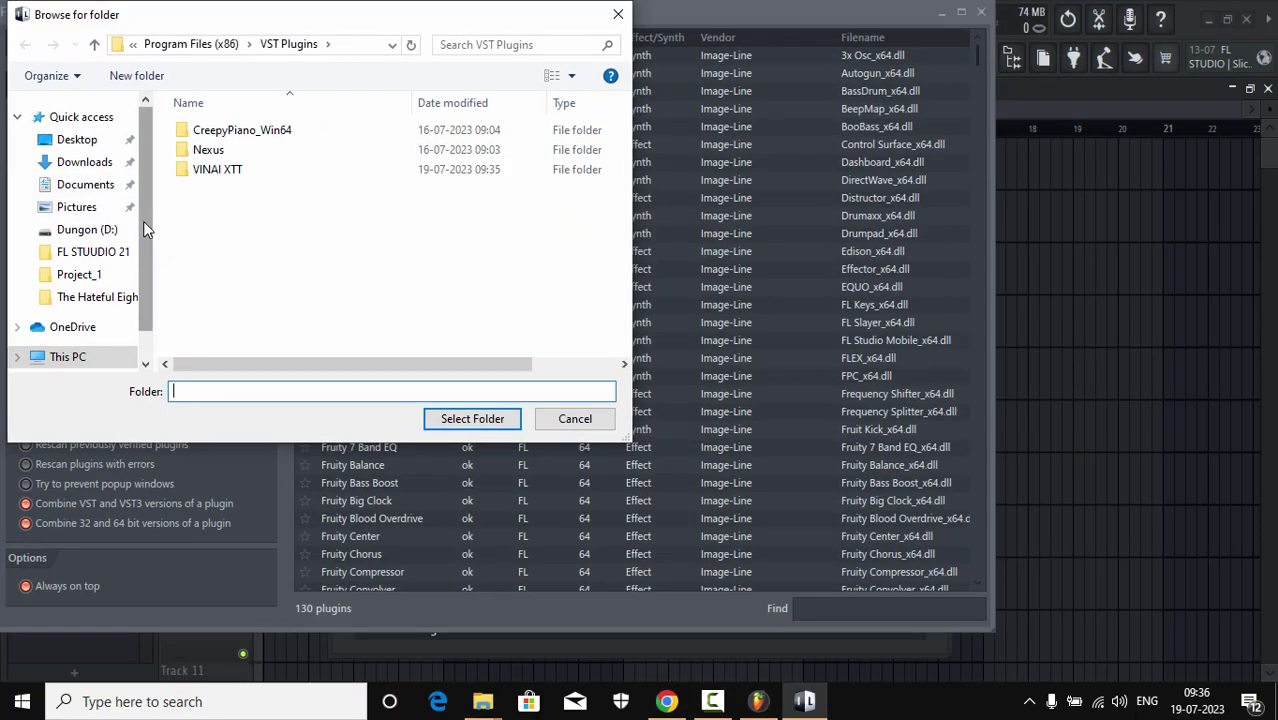
{"action": "scroll", "coordinate": [143, 229], "scroll_direction": "down", "scroll_amount": 3}
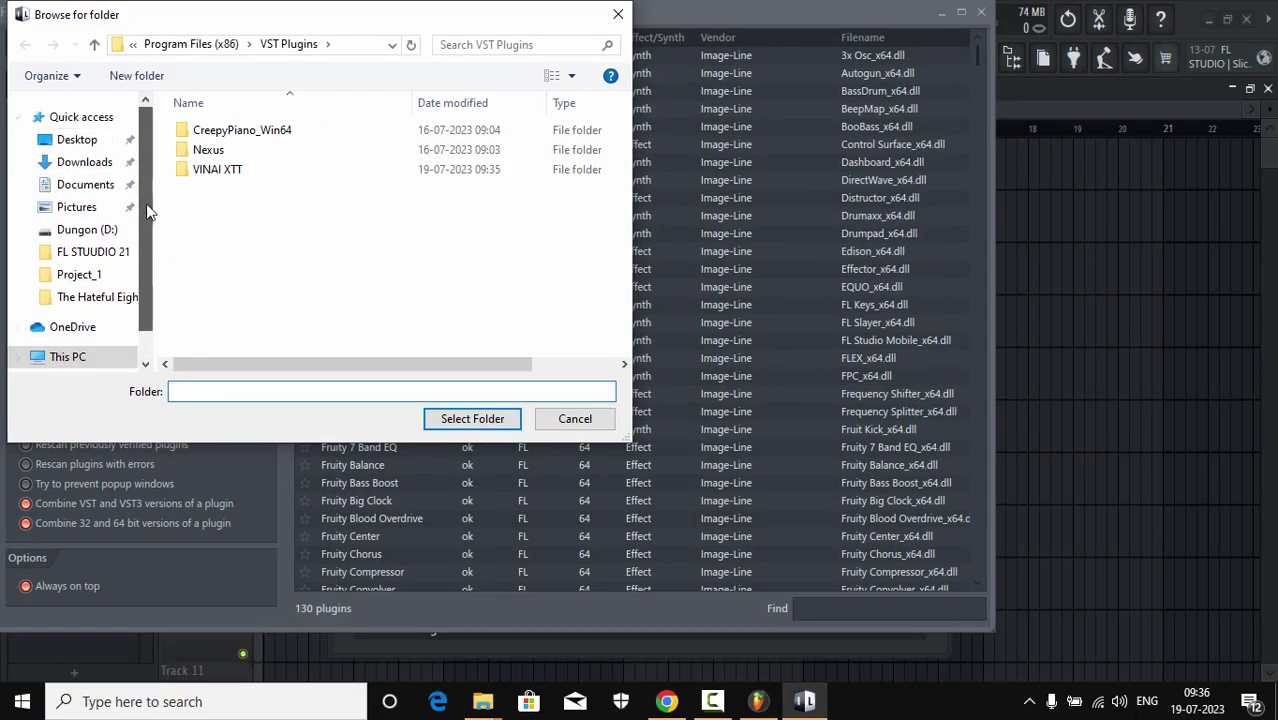
{"action": "left_click", "coordinate": [80, 318]}
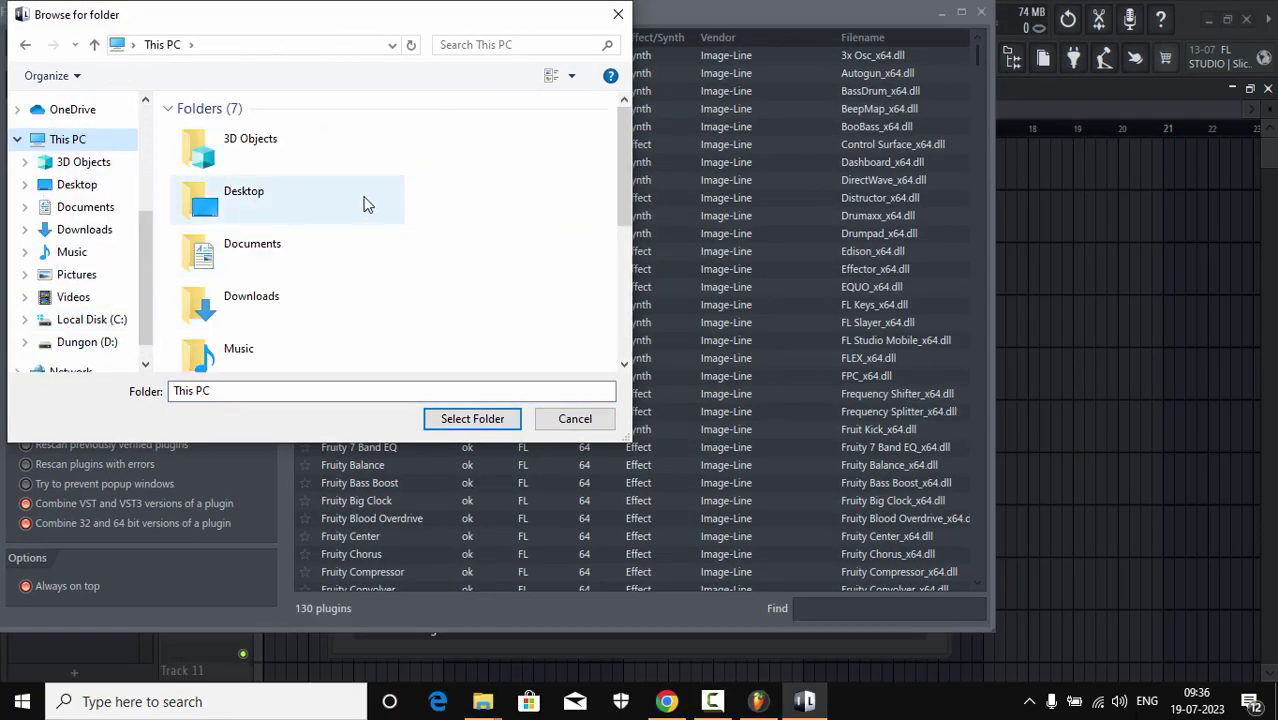
{"action": "scroll", "coordinate": [615, 250], "scroll_direction": "down", "scroll_amount": 4}
{"action": "double_click", "coordinate": [262, 238]}
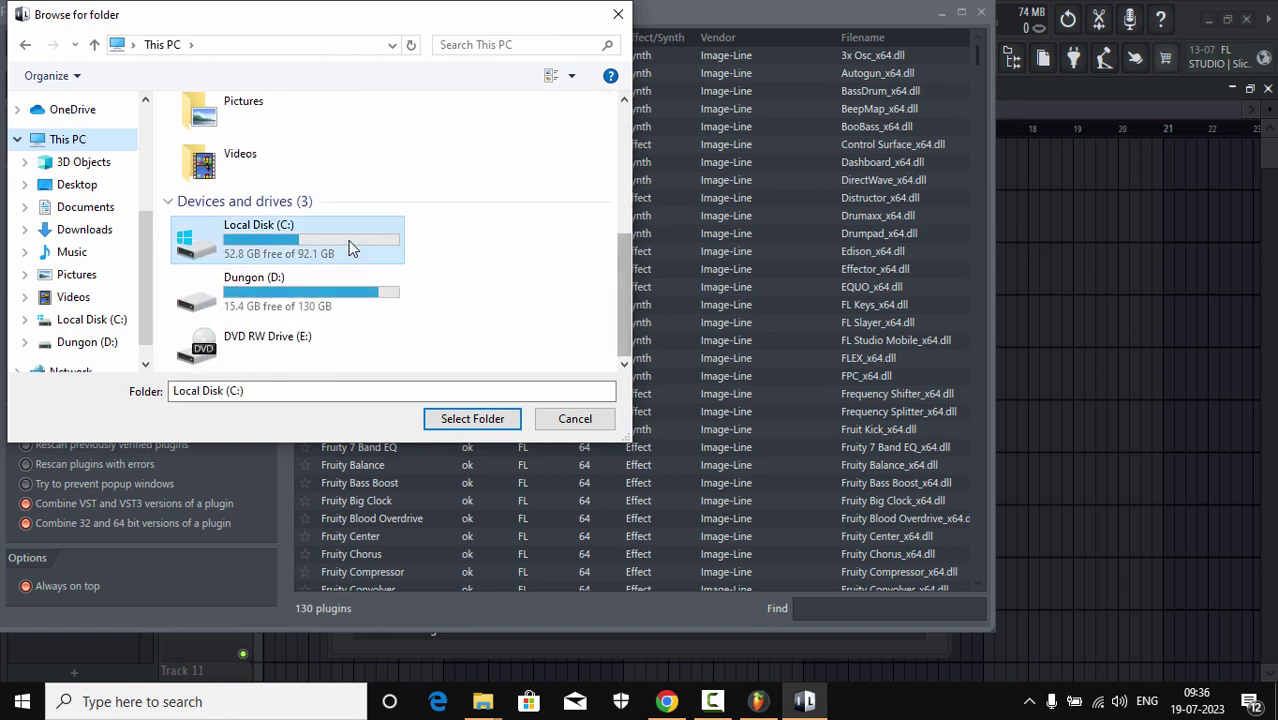
{"action": "double_click", "coordinate": [262, 197]}
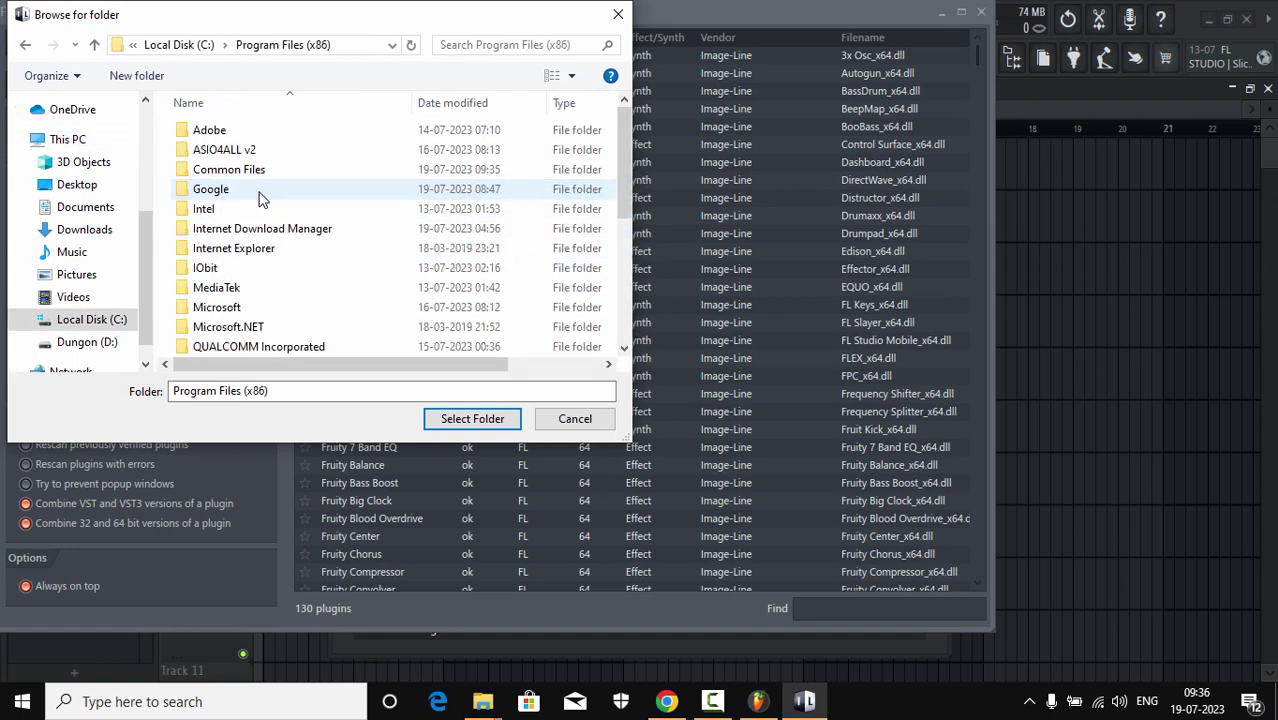
{"action": "left_click_drag", "start_coordinate": [616, 162], "coordinate": [620, 277]}
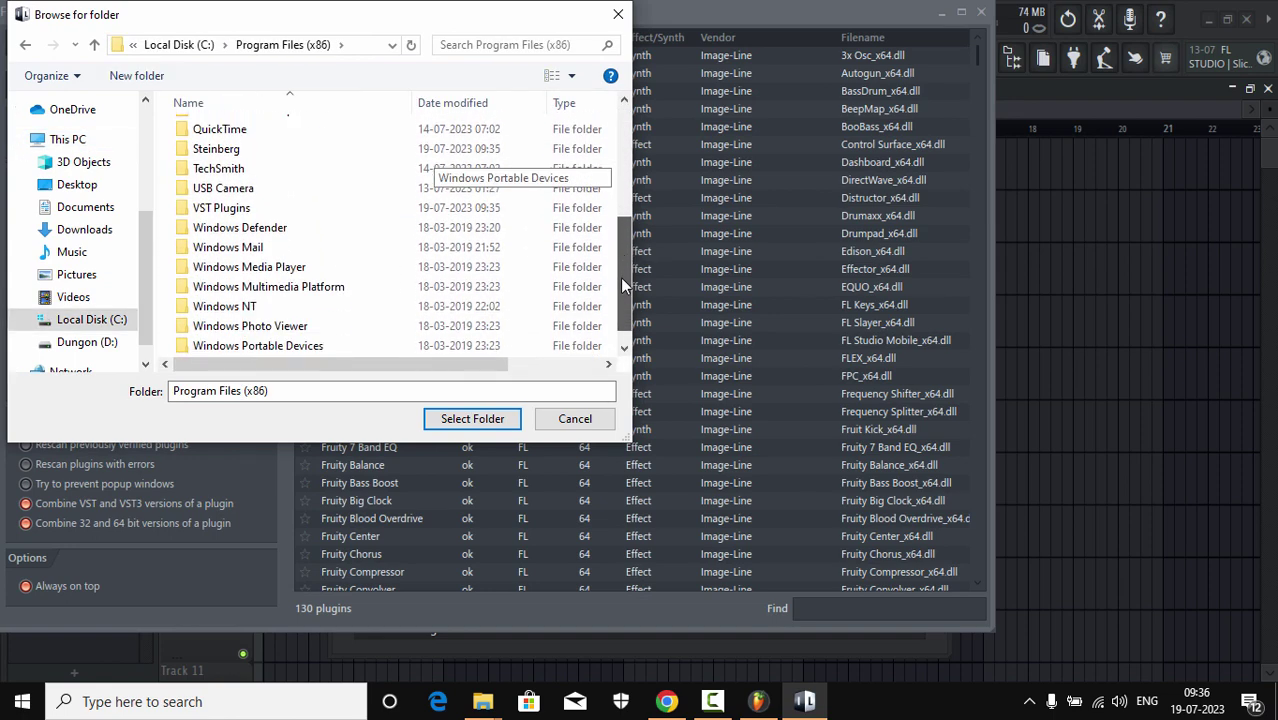
{"action": "left_click", "coordinate": [255, 208]}
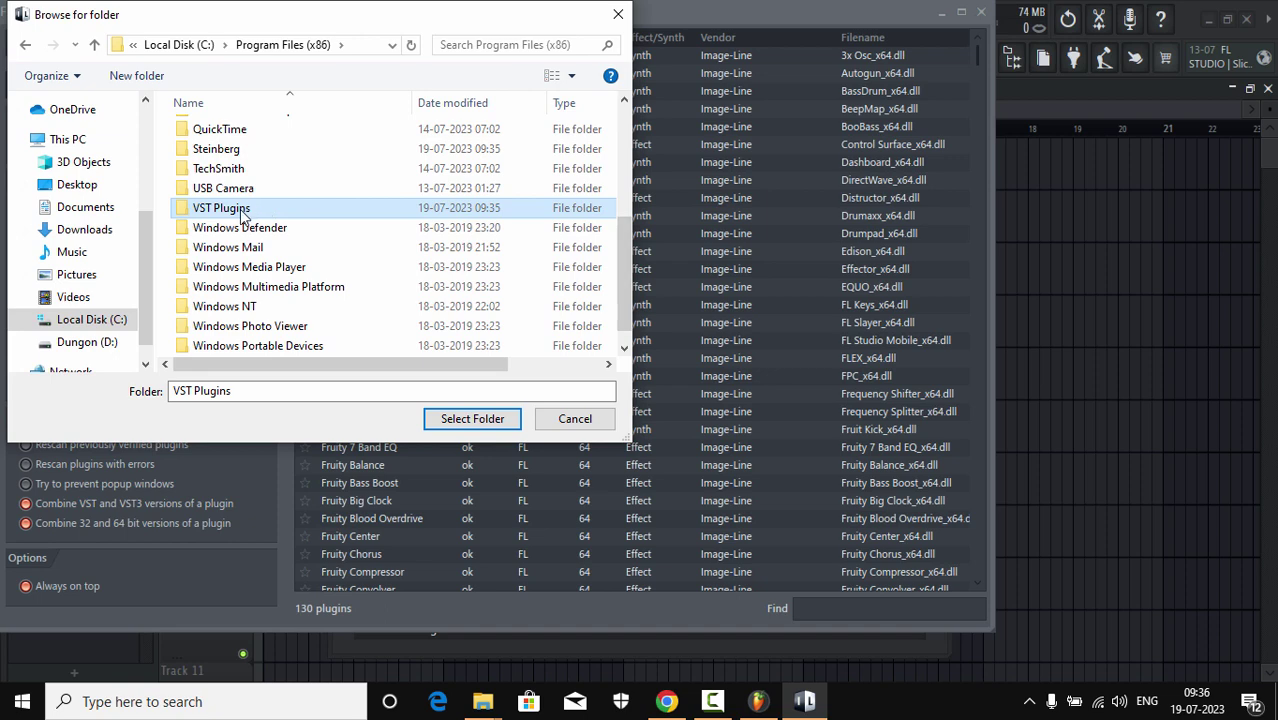
{"action": "left_click", "coordinate": [468, 419]}
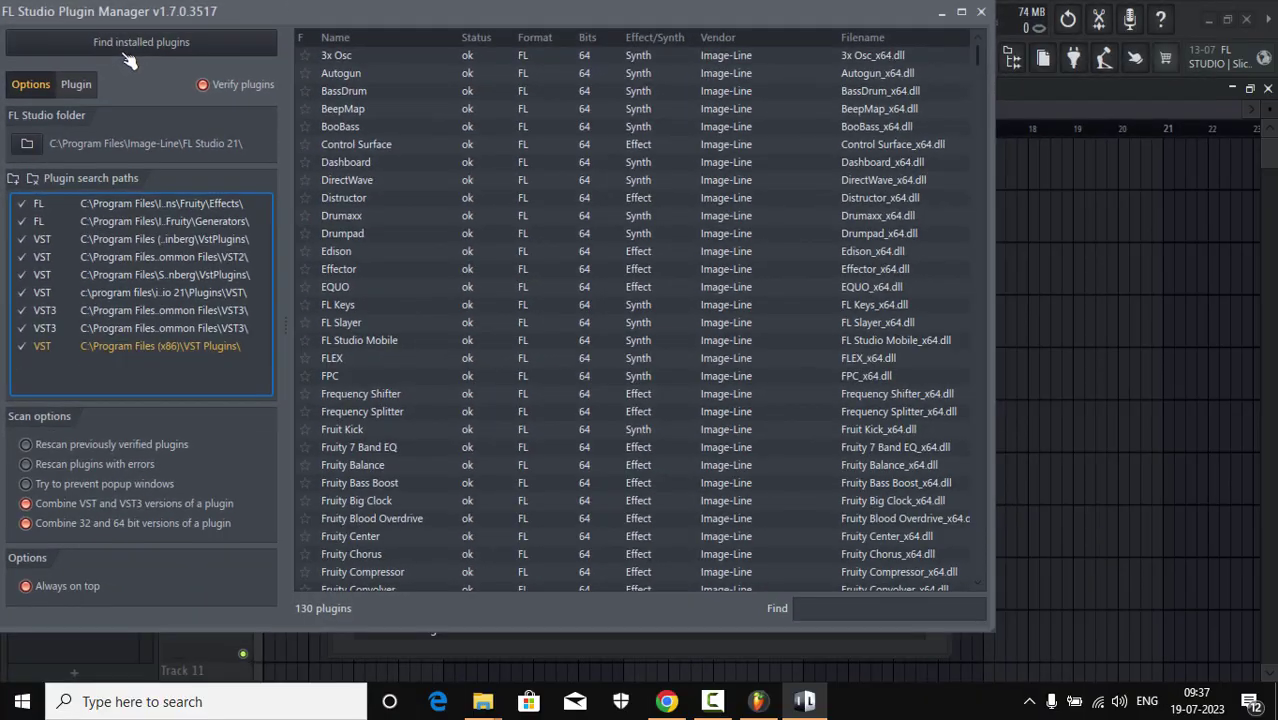
- Scan for installed plugins and select the new VINAIXTT VST3 entry at the list's bottom
{"action": "left_click", "coordinate": [280, 110]}
{"action": "scroll", "coordinate": [670, 200], "scroll_direction": "down", "scroll_amount": 3}
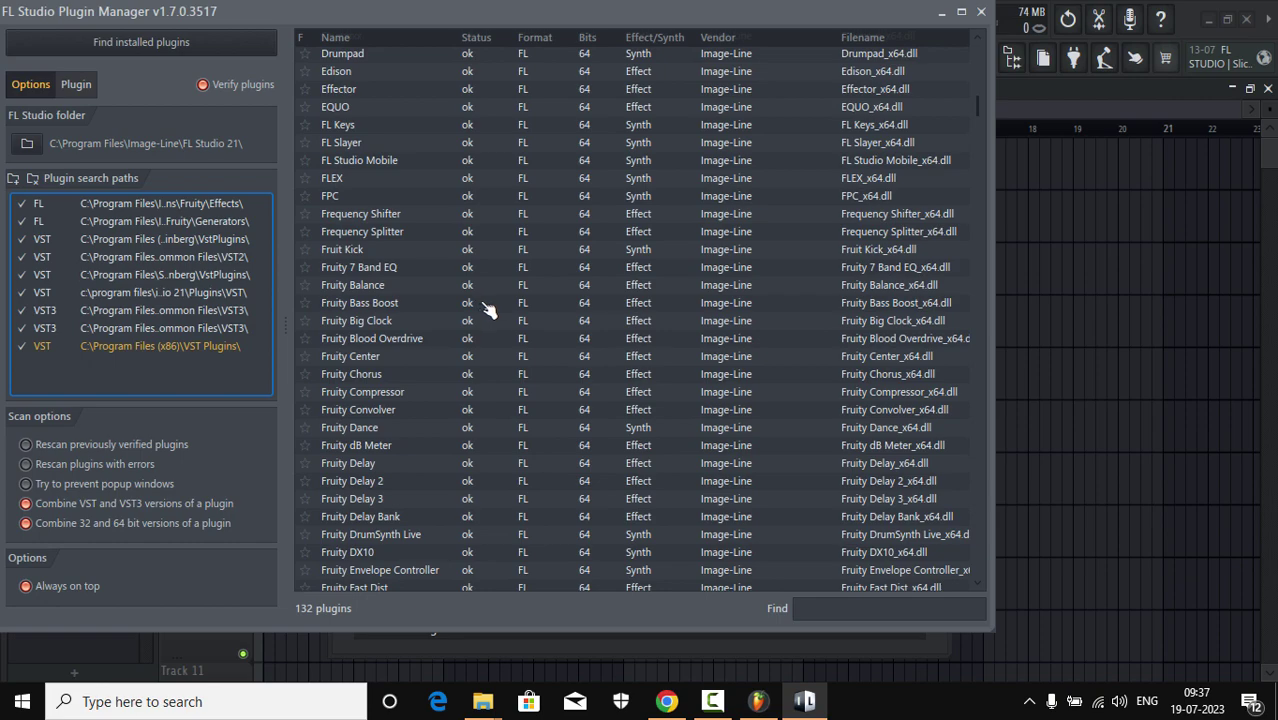
{"action": "scroll", "coordinate": [490, 312], "scroll_direction": "down", "scroll_amount": 20}
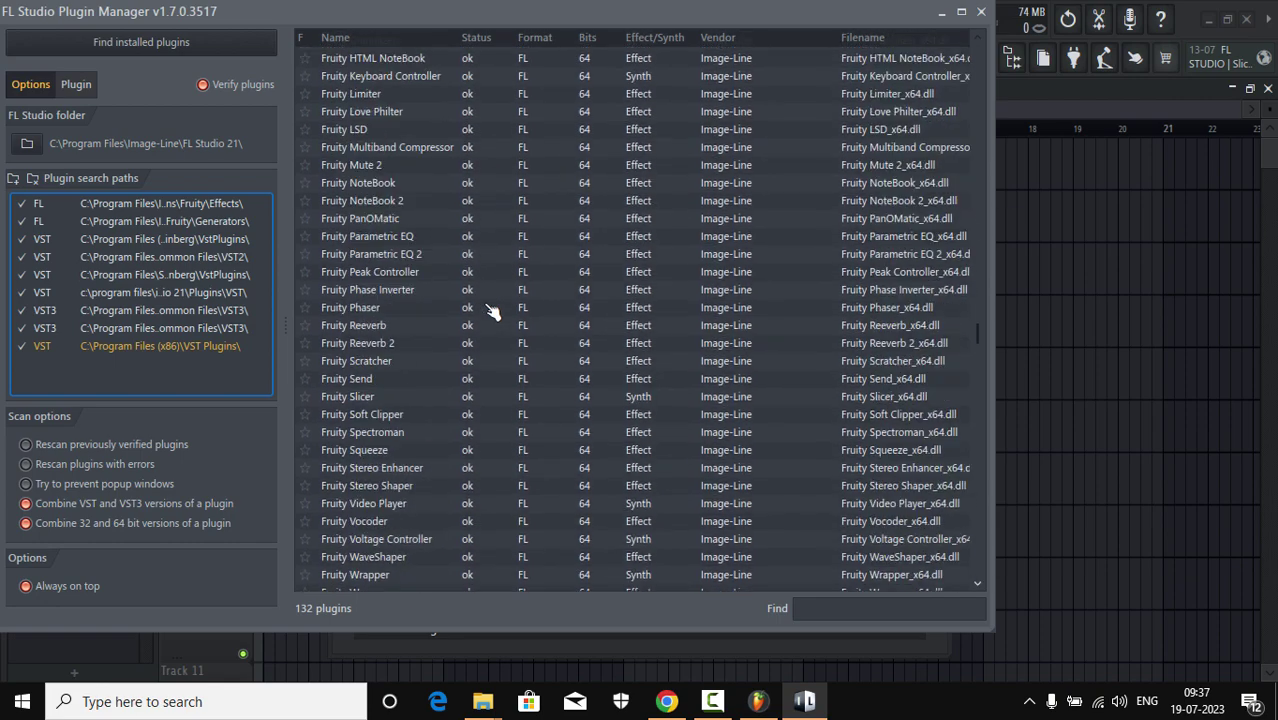
{"action": "scroll", "coordinate": [490, 312], "scroll_direction": "down", "scroll_amount": 8}
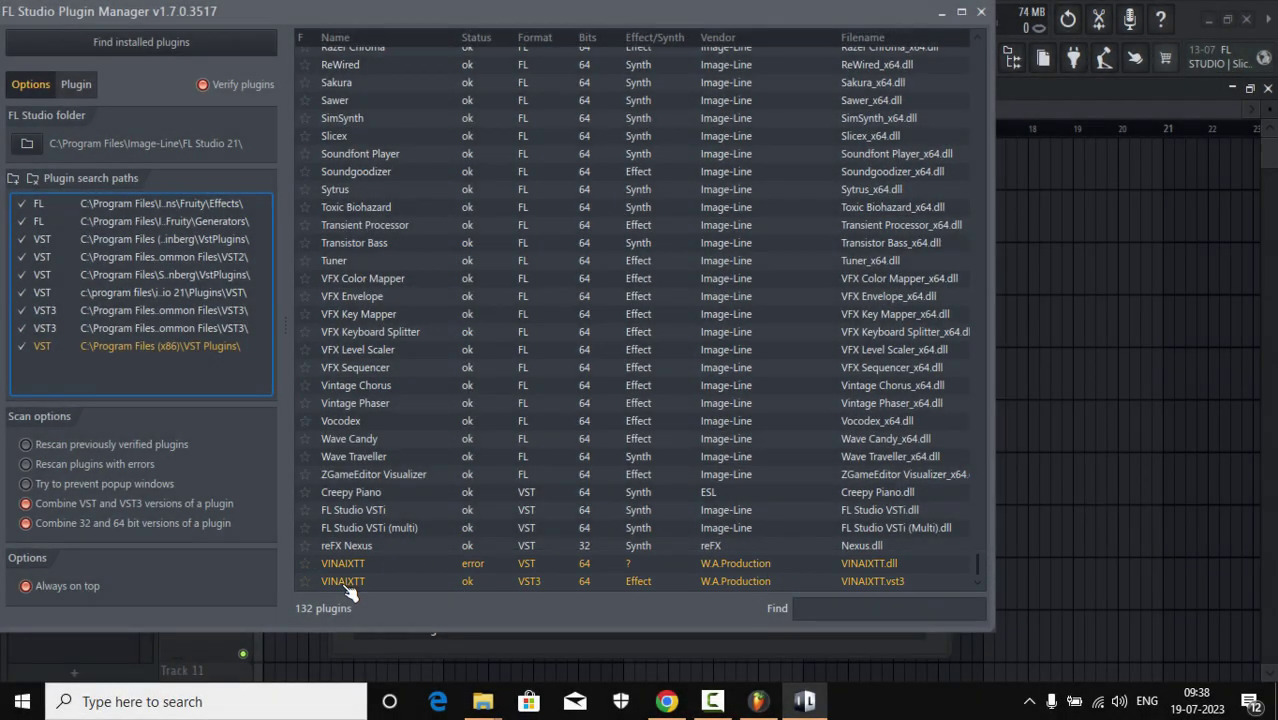
{"action": "left_click", "coordinate": [508, 585]}
- Close the Plugin Manager, dismiss its notice, and close the file settings
{"action": "left_click", "coordinate": [984, 12]}
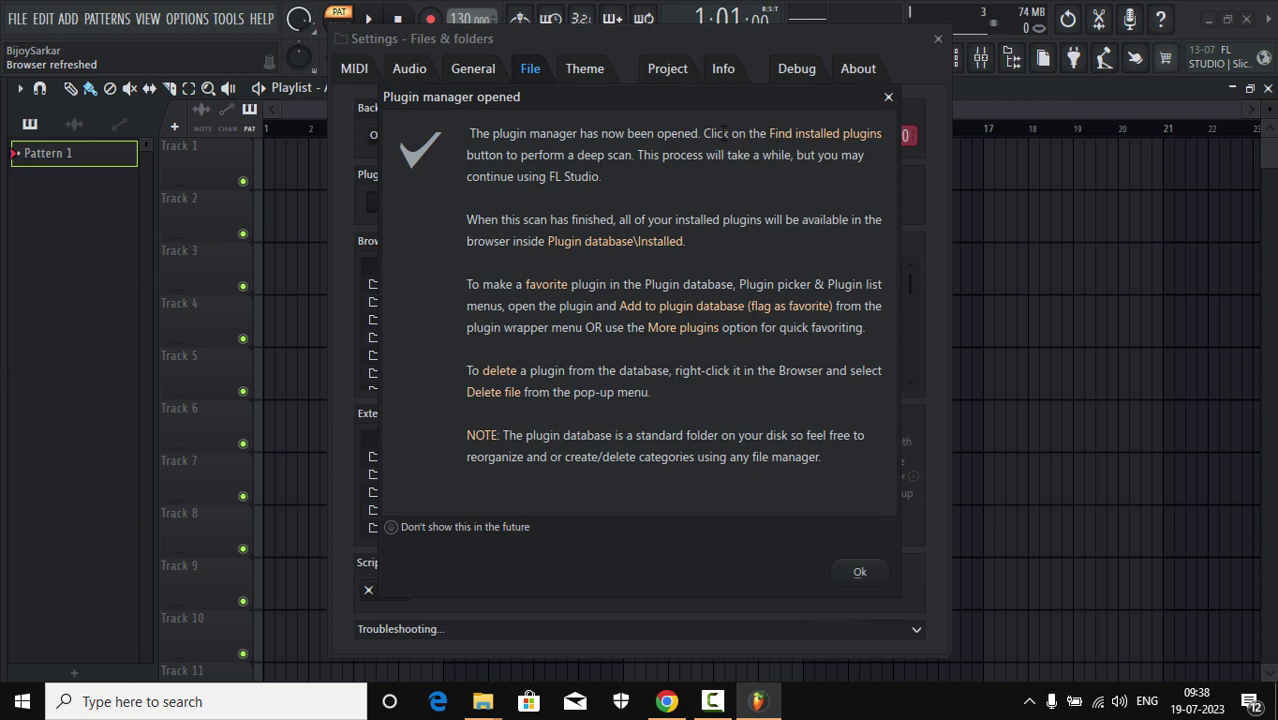
{"action": "left_click", "coordinate": [868, 573]}
{"action": "left_click", "coordinate": [937, 39]}
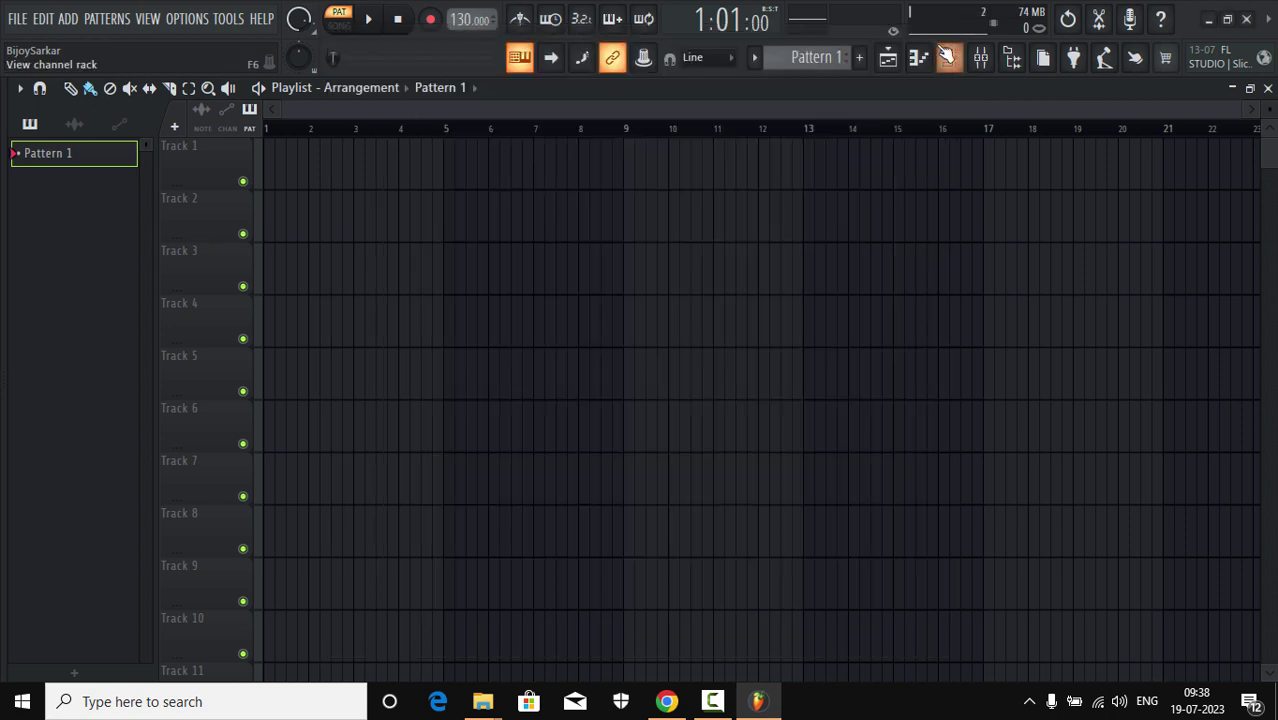
- Find VINAIXTT under Plugin database > Installed > Effects > New, then bring up the Mixer
{"action": "left_click_drag", "start_coordinate": [4, 263], "coordinate": [200, 262]}
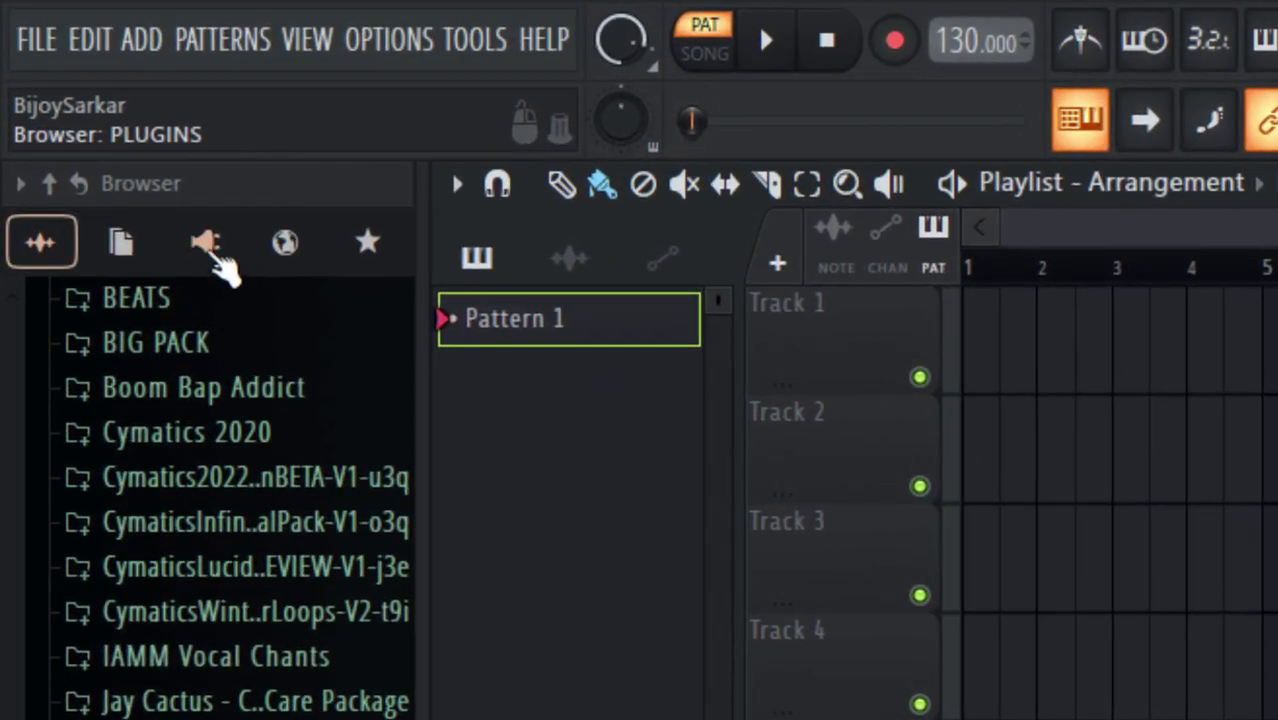
{"action": "left_click", "coordinate": [210, 255]}
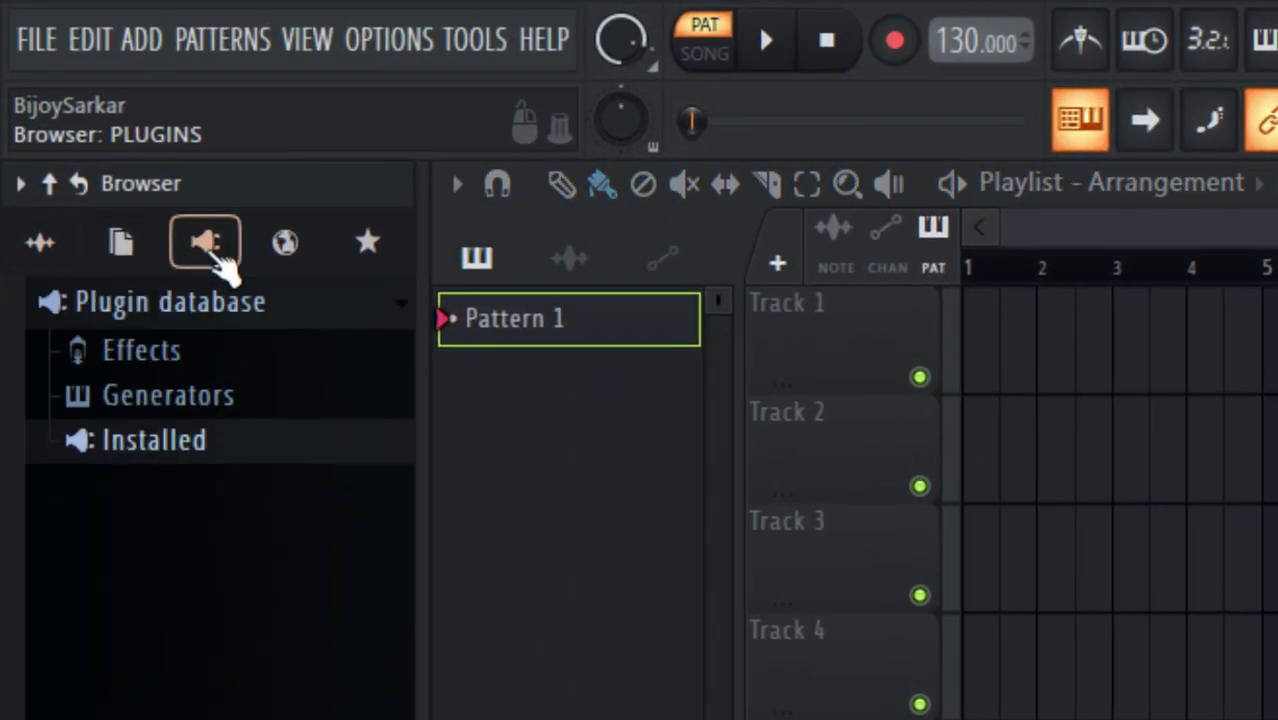
{"action": "left_click", "coordinate": [162, 450]}
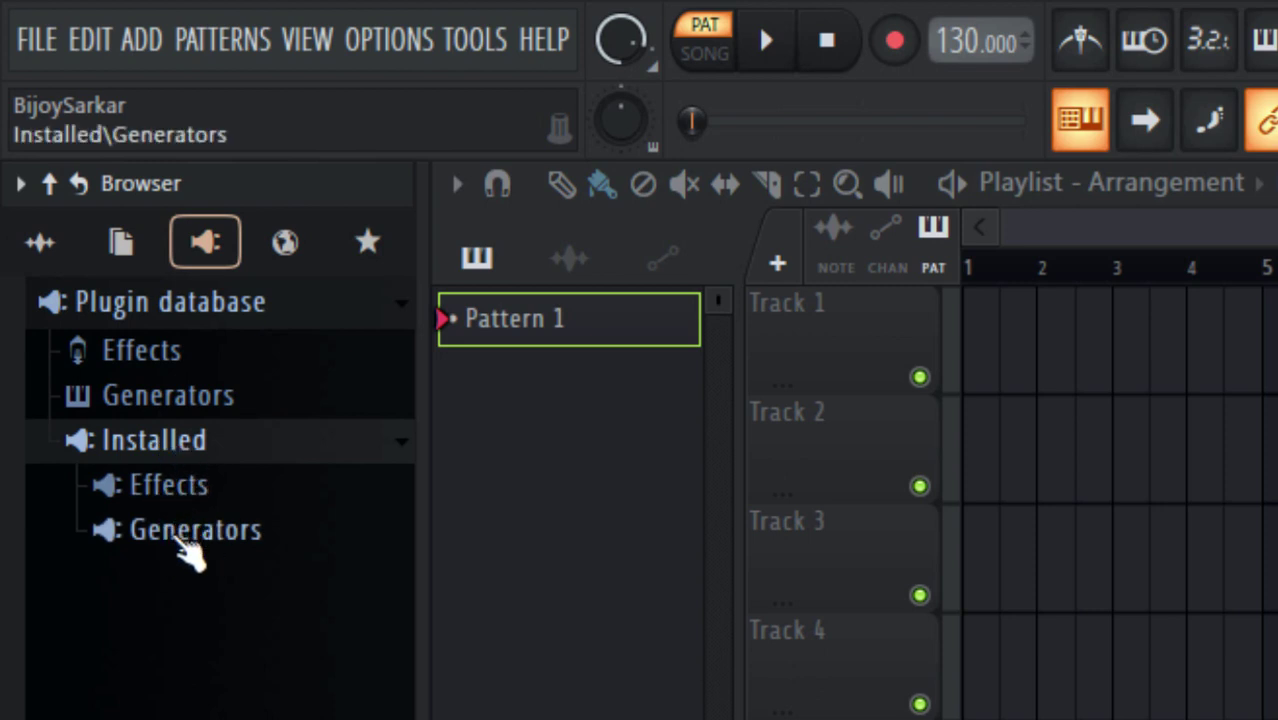
{"action": "left_click", "coordinate": [168, 490]}
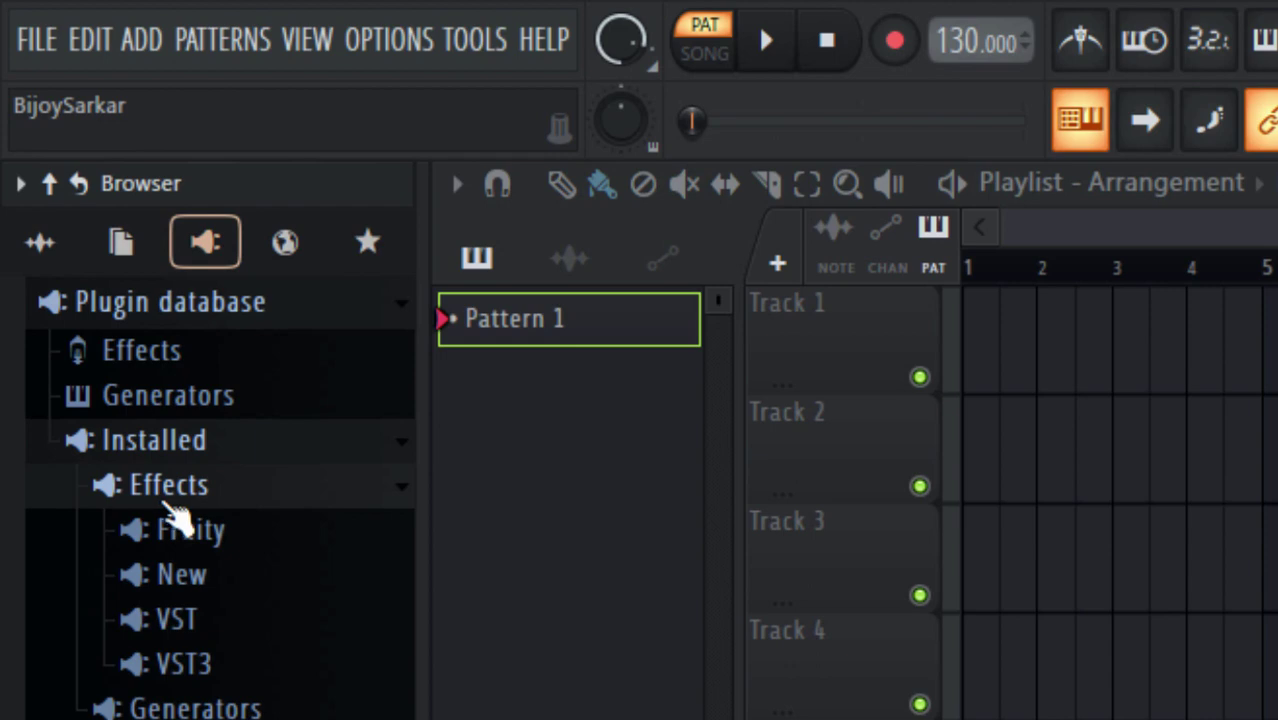
{"action": "left_click", "coordinate": [205, 582]}
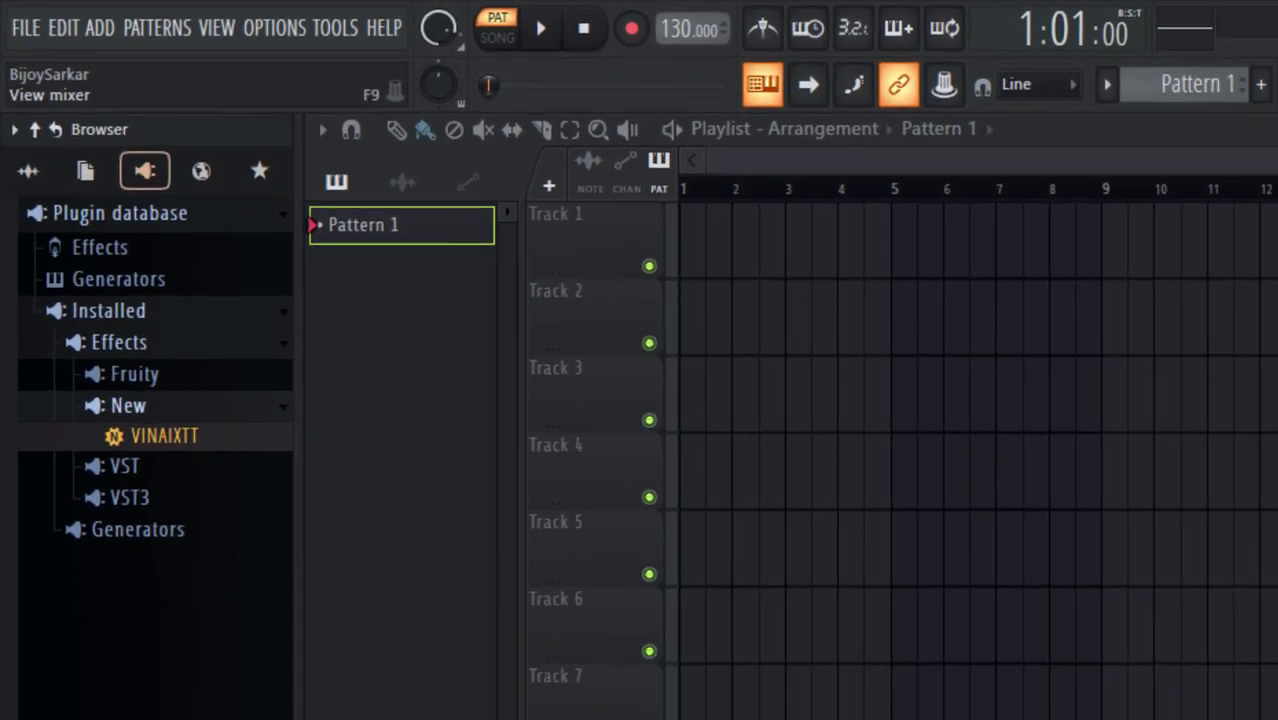
{"action": "left_click", "coordinate": [980, 58]}
- Float the mixer and load VINAIXTT onto the Master track's first effect slot, then minimize its window
{"action": "left_click_drag", "start_coordinate": [602, 467], "coordinate": [688, 269]}
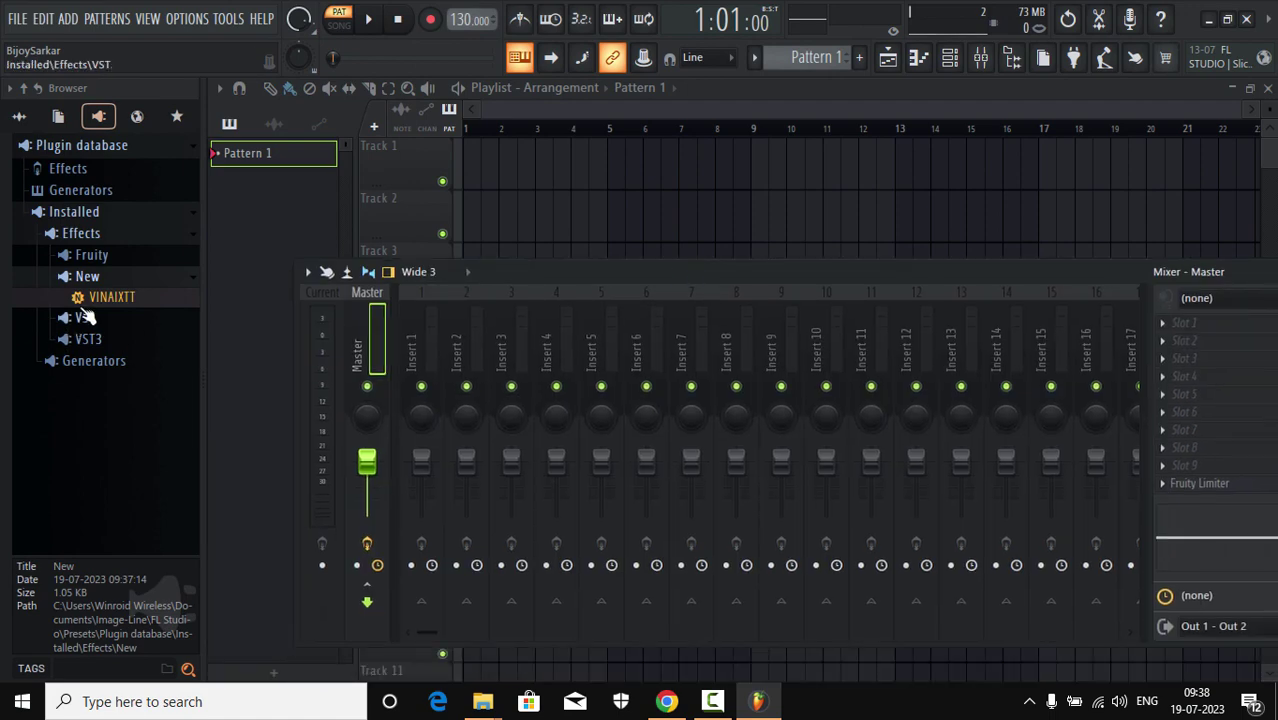
{"action": "left_click_drag", "start_coordinate": [100, 306], "coordinate": [1195, 330]}
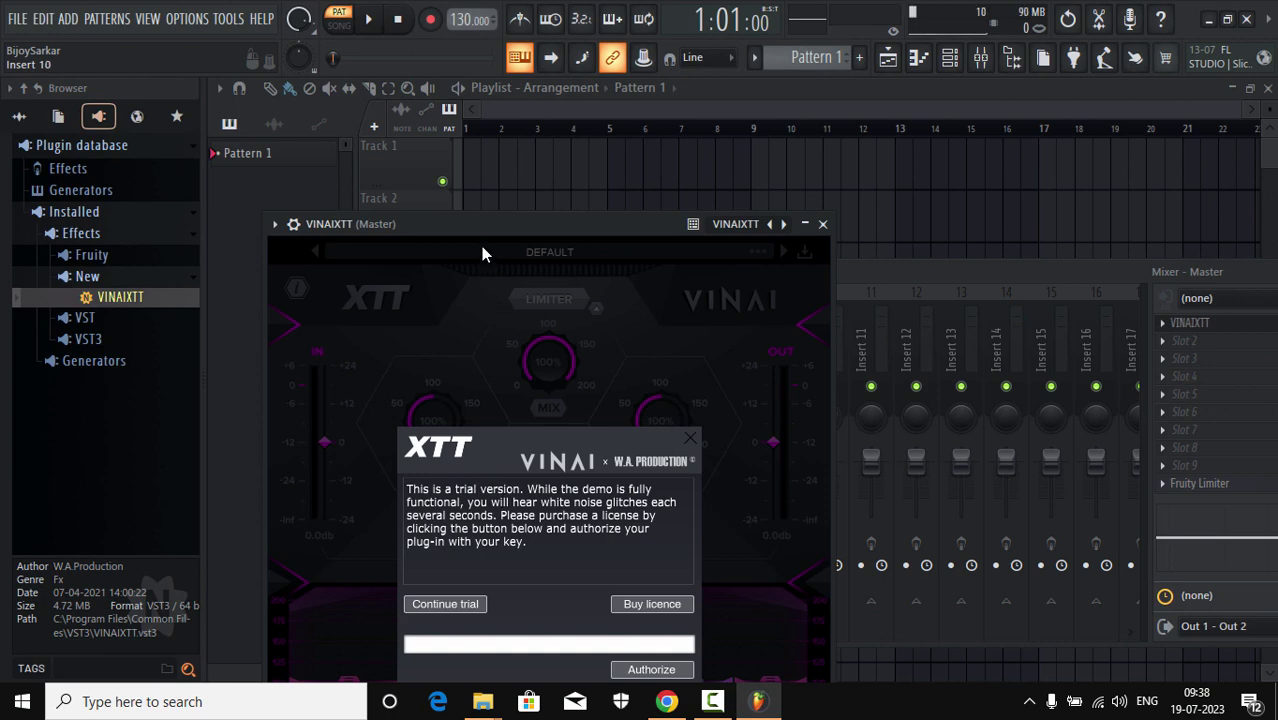
{"action": "left_click_drag", "start_coordinate": [481, 254], "coordinate": [752, 150]}
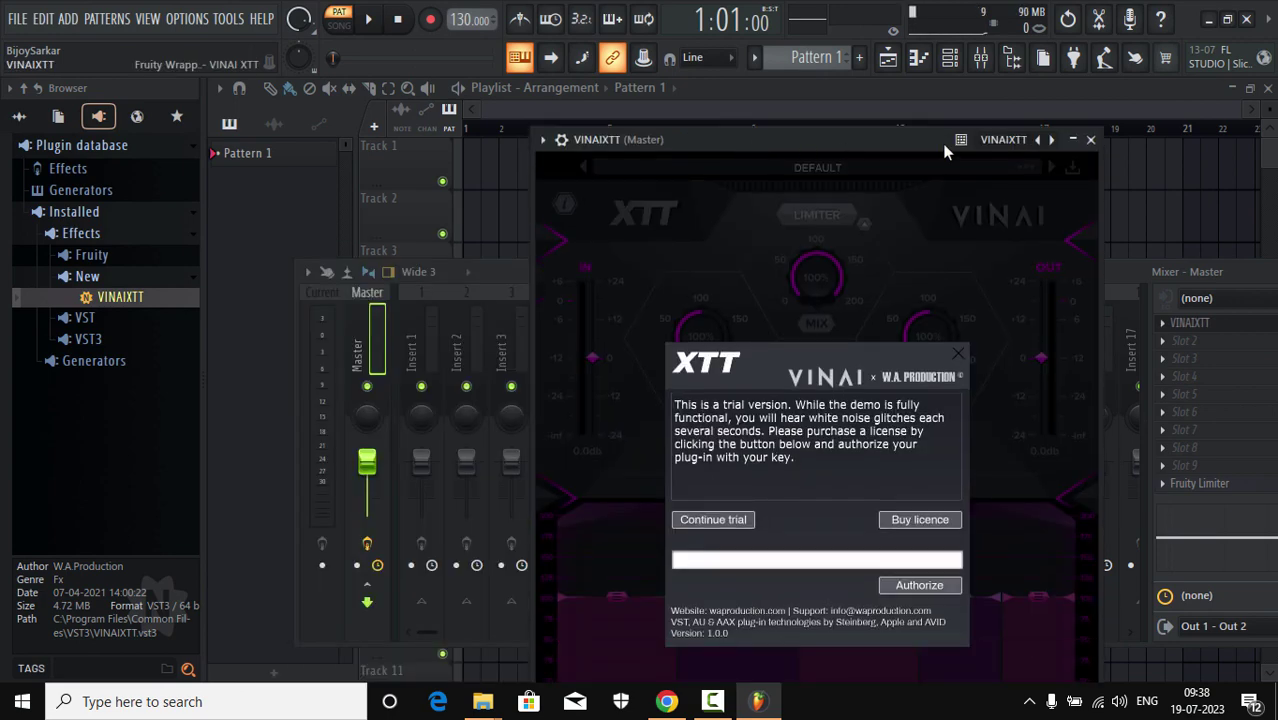
{"action": "left_click", "coordinate": [1073, 140]}
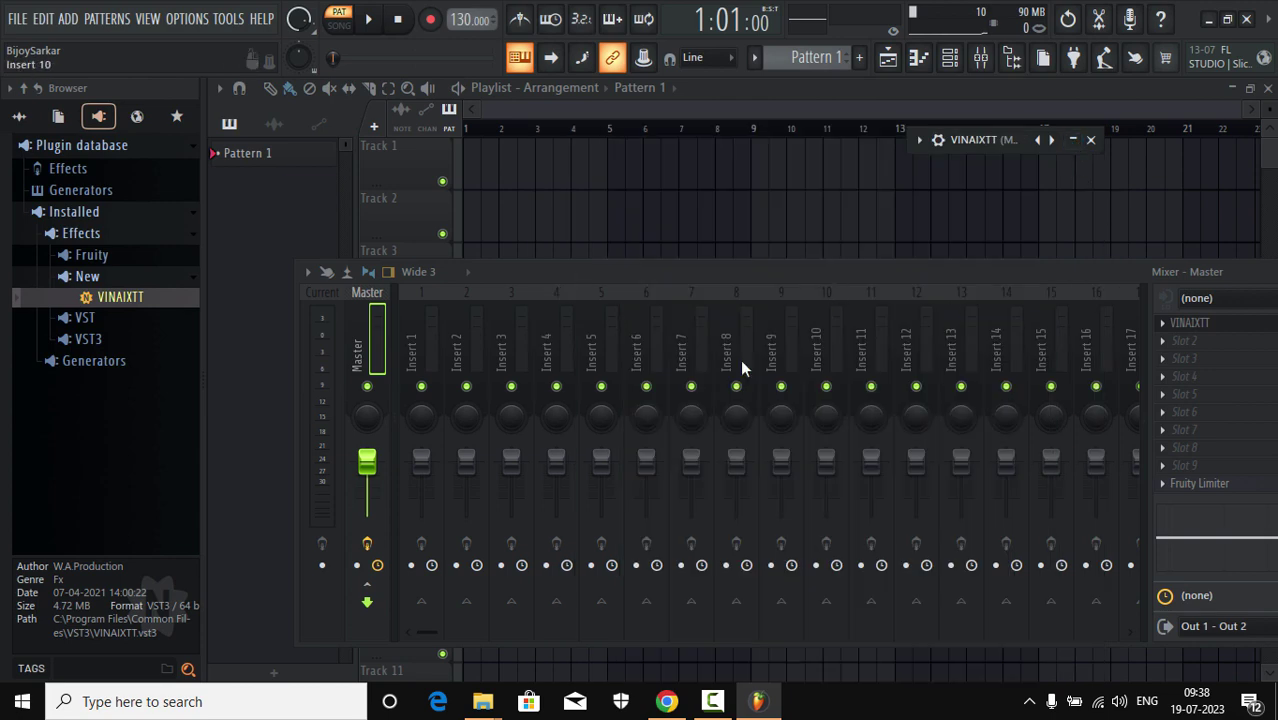
- Add VINAIXTT to the root of the effects plugin database
{"action": "right_click", "coordinate": [124, 299]}
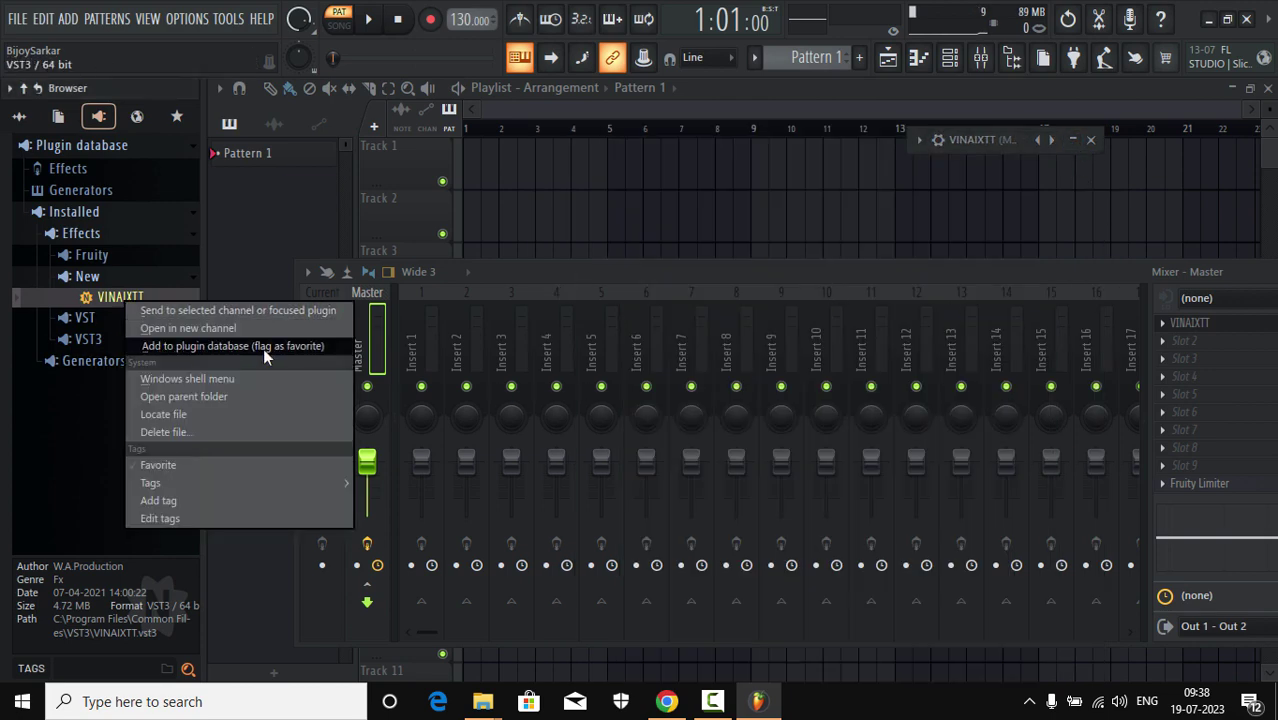
{"action": "left_click", "coordinate": [294, 347]}
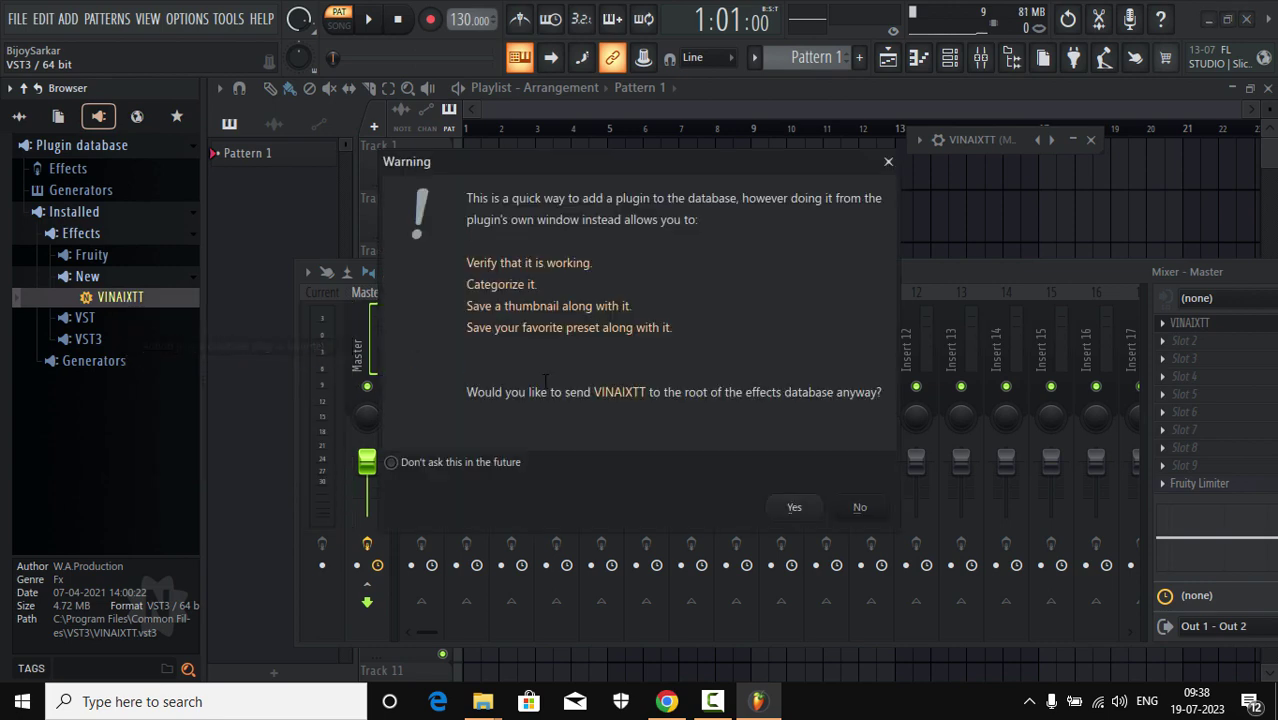
{"action": "left_click", "coordinate": [797, 507]}
{"action": "left_click", "coordinate": [1158, 343]}
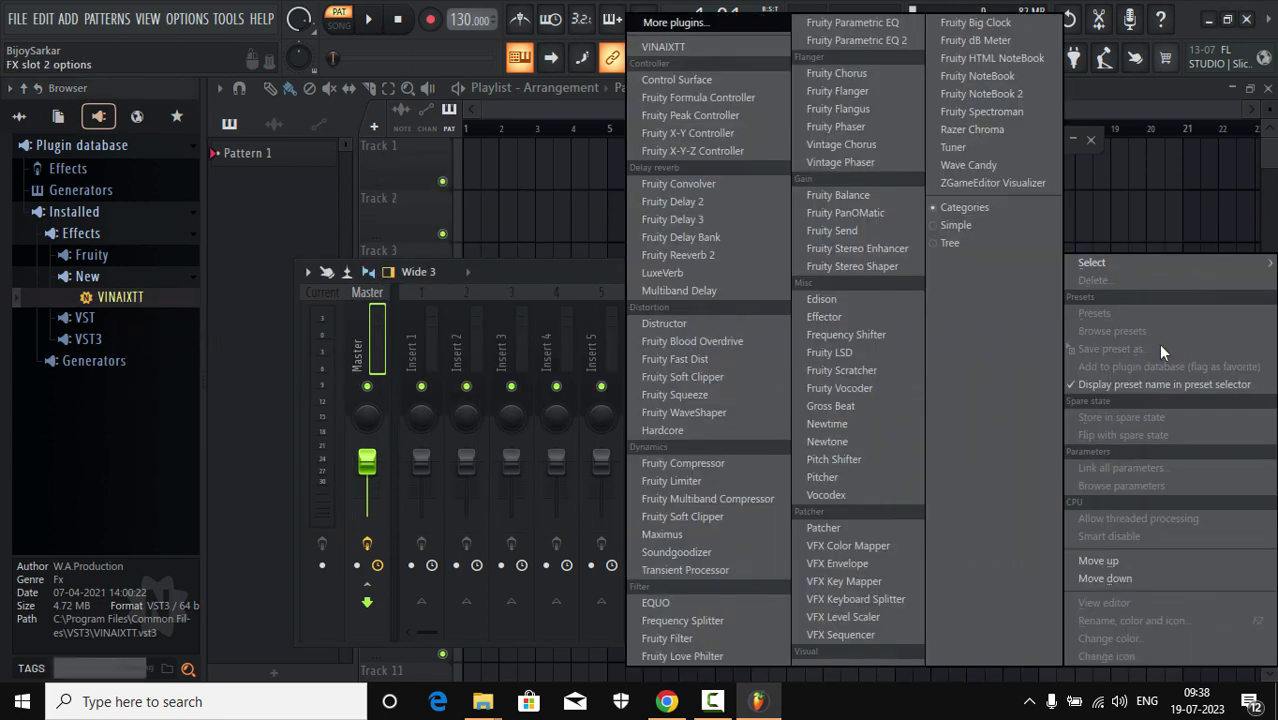
{"action": "mouse_move", "coordinate": [1105, 264]}
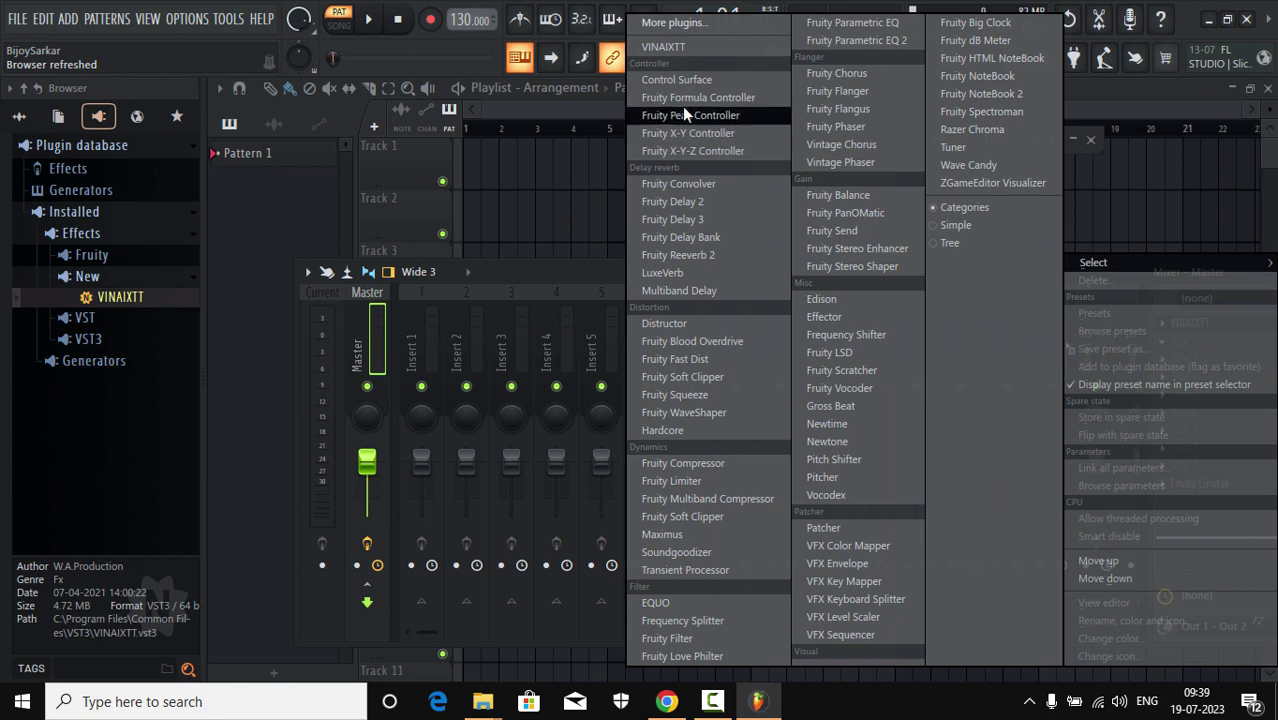
{"action": "left_click", "coordinate": [569, 263]}
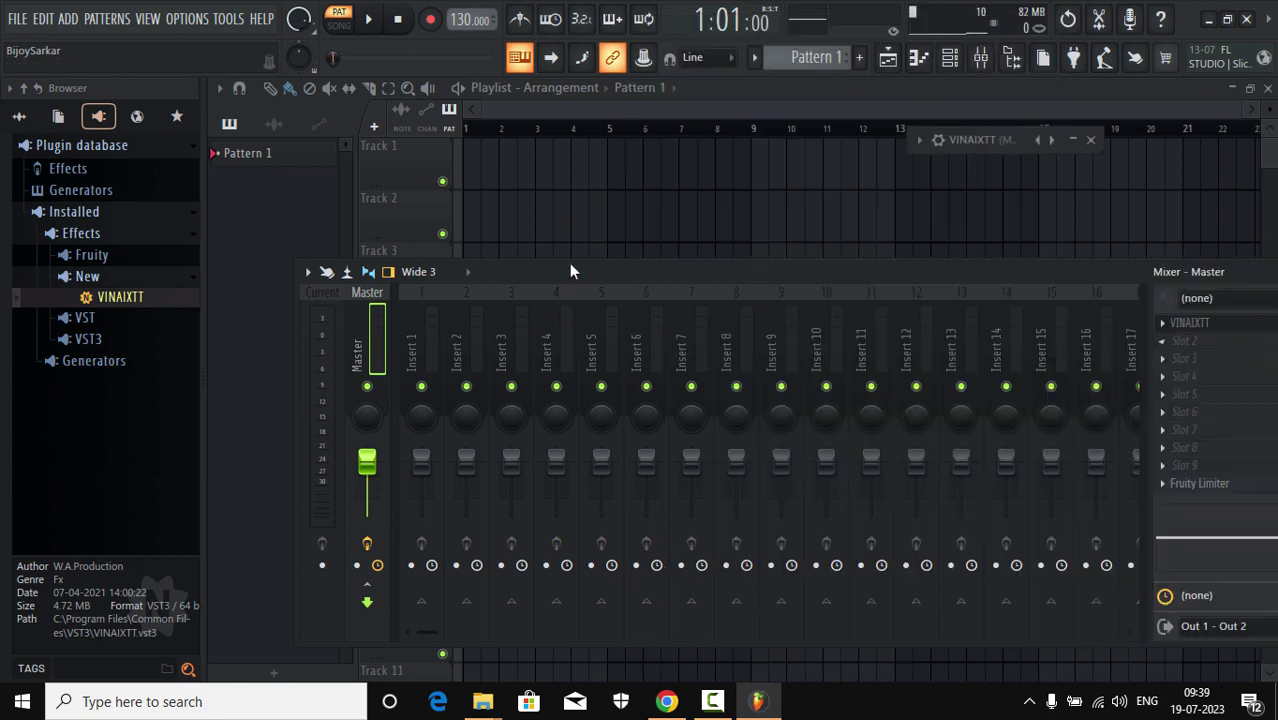
- Restore the VINAIXTT window, dismiss the 'successfully authorized' message, and open its preset list
{"action": "left_click", "coordinate": [1238, 322]}
{"action": "left_click", "coordinate": [1238, 322]}
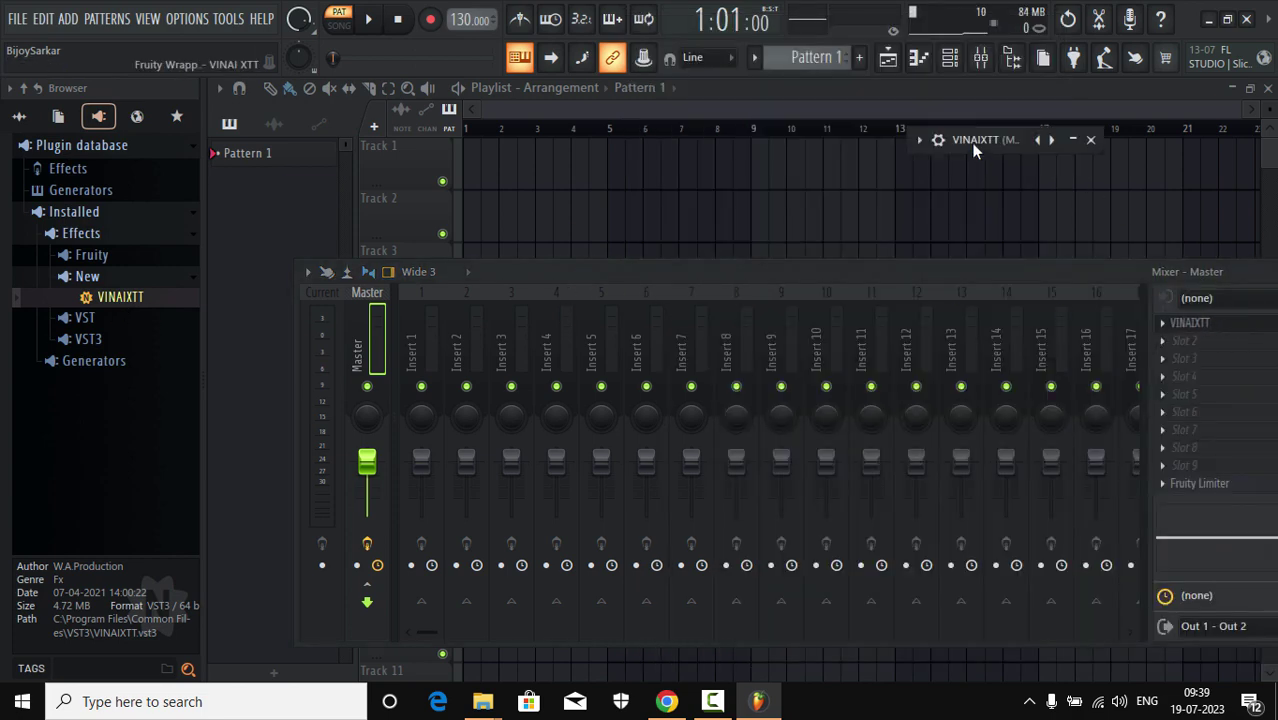
{"action": "left_click_drag", "start_coordinate": [1024, 142], "coordinate": [554, 92]}
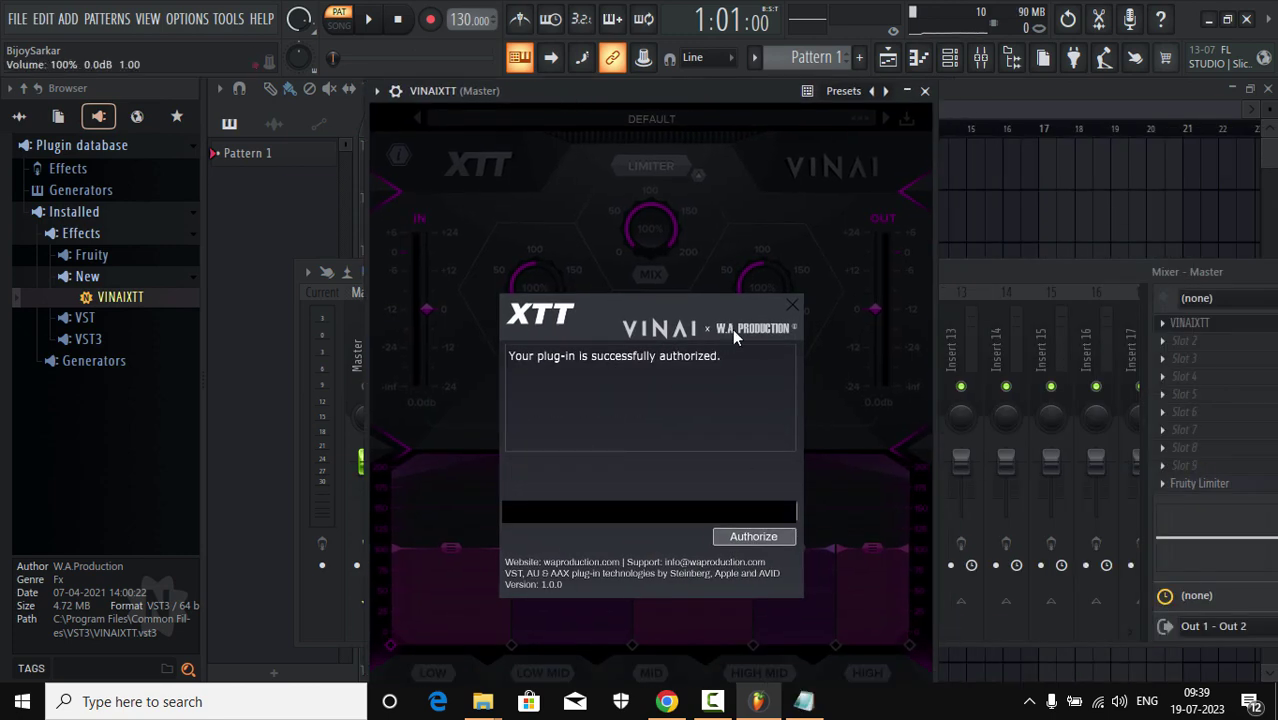
{"action": "left_click", "coordinate": [792, 306]}
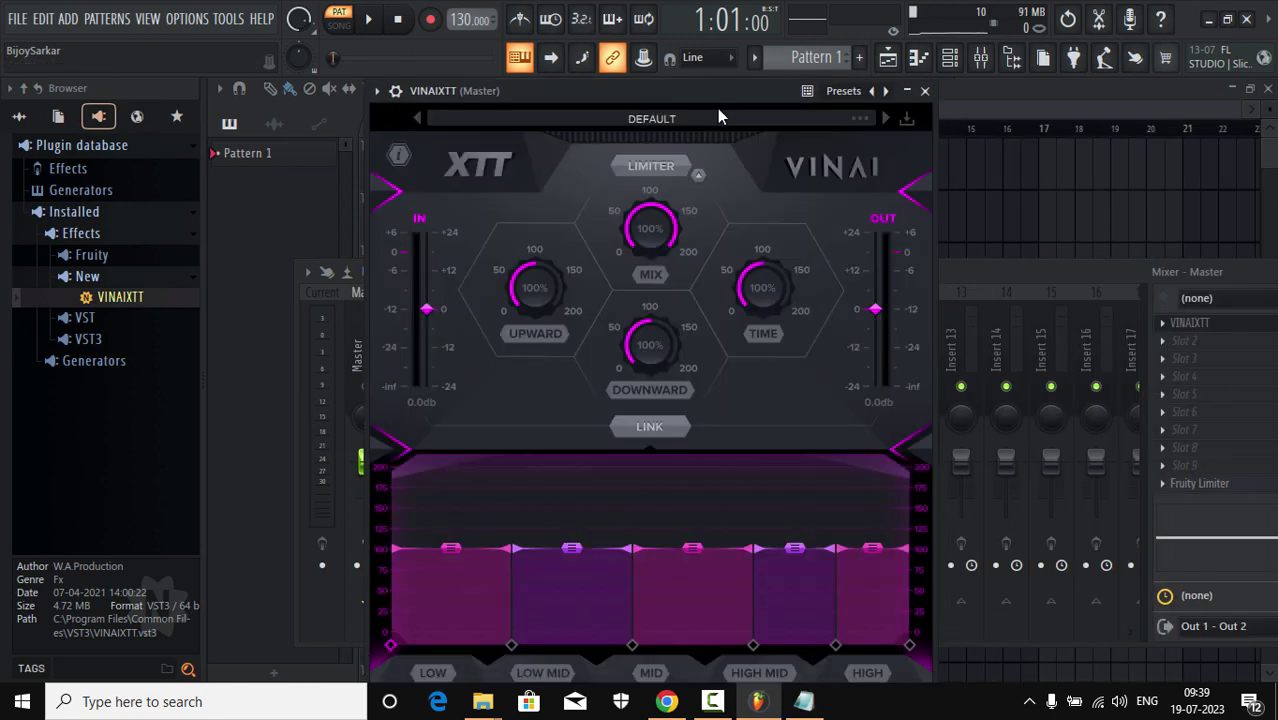
{"action": "left_click_drag", "start_coordinate": [720, 88], "coordinate": [800, 76]}
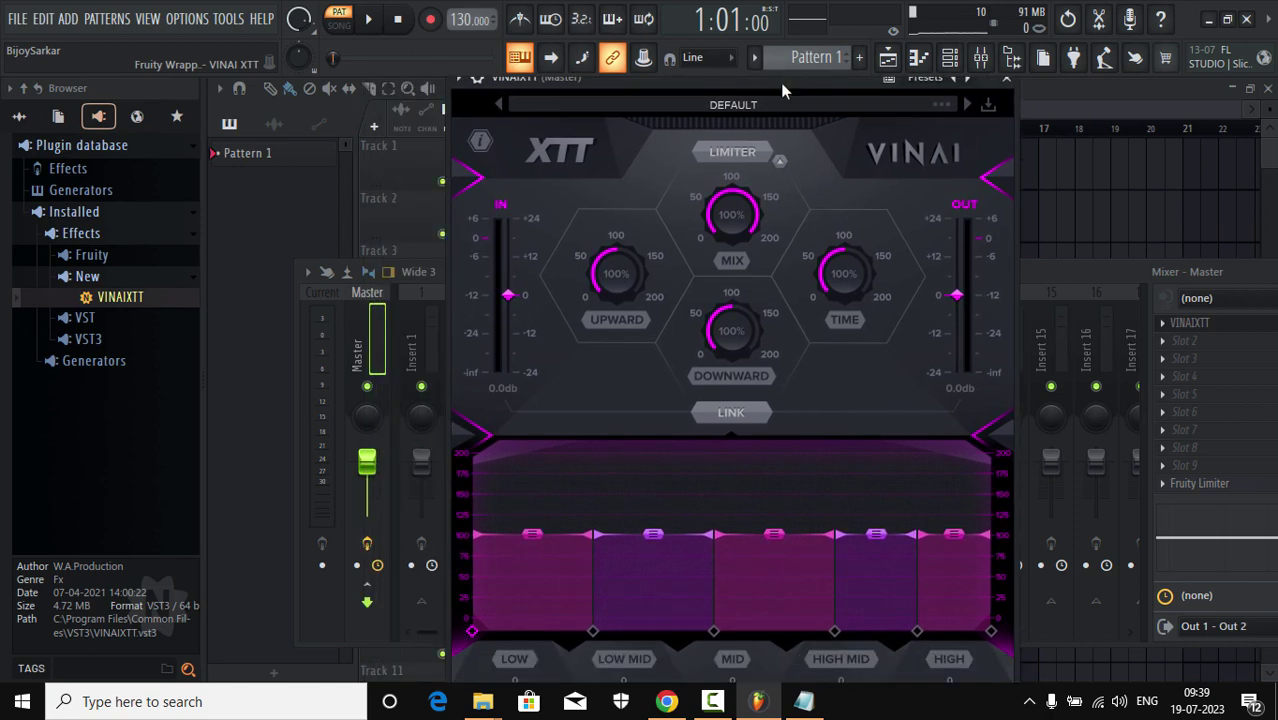
{"action": "left_click", "coordinate": [748, 102]}
- Scroll through VINAIXTT's factory presets, keep DEFAULT, and close the plugin window
{"action": "scroll", "coordinate": [640, 590], "scroll_direction": "down", "scroll_amount": 2}
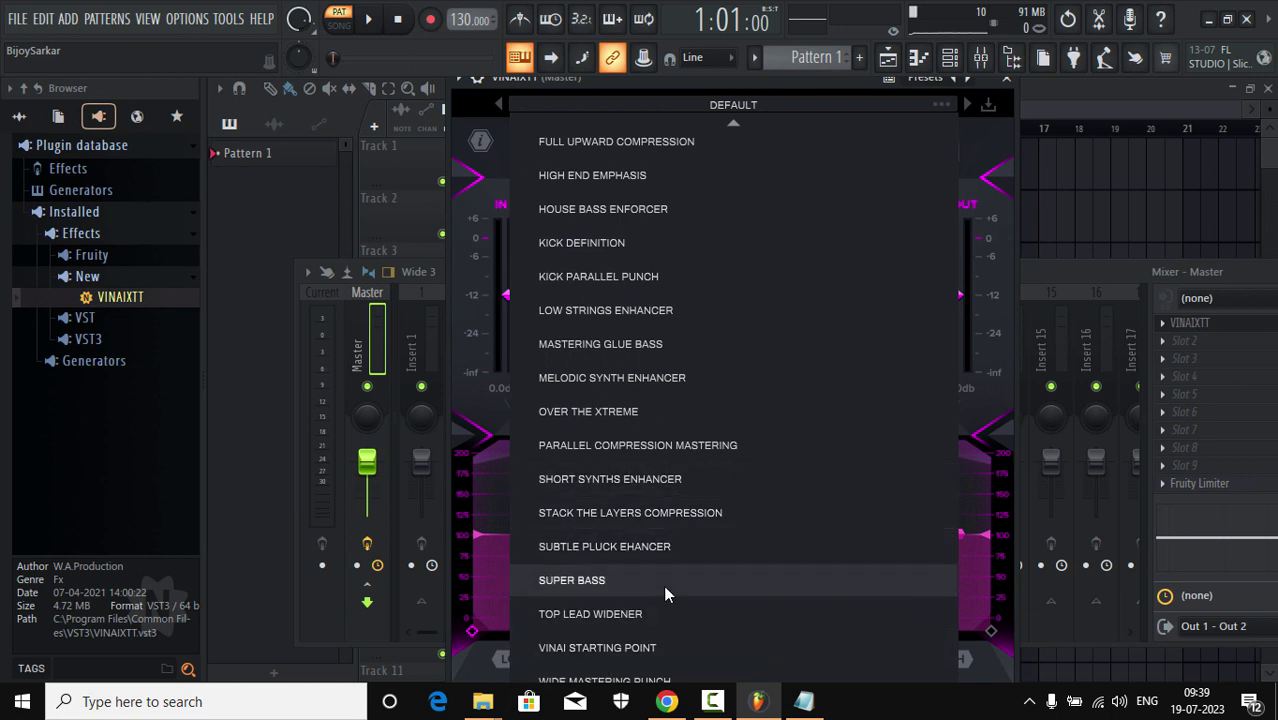
{"action": "scroll", "coordinate": [663, 585], "scroll_direction": "up", "scroll_amount": 2}
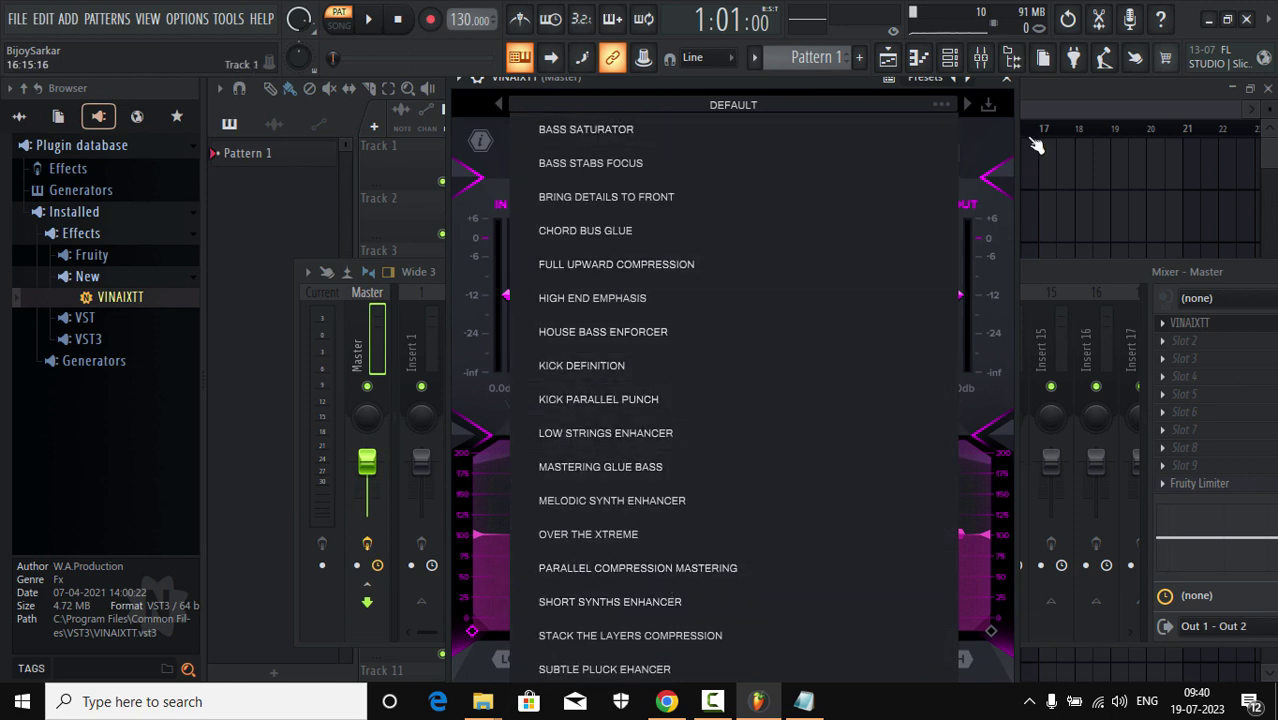
{"action": "left_click", "coordinate": [980, 138]}
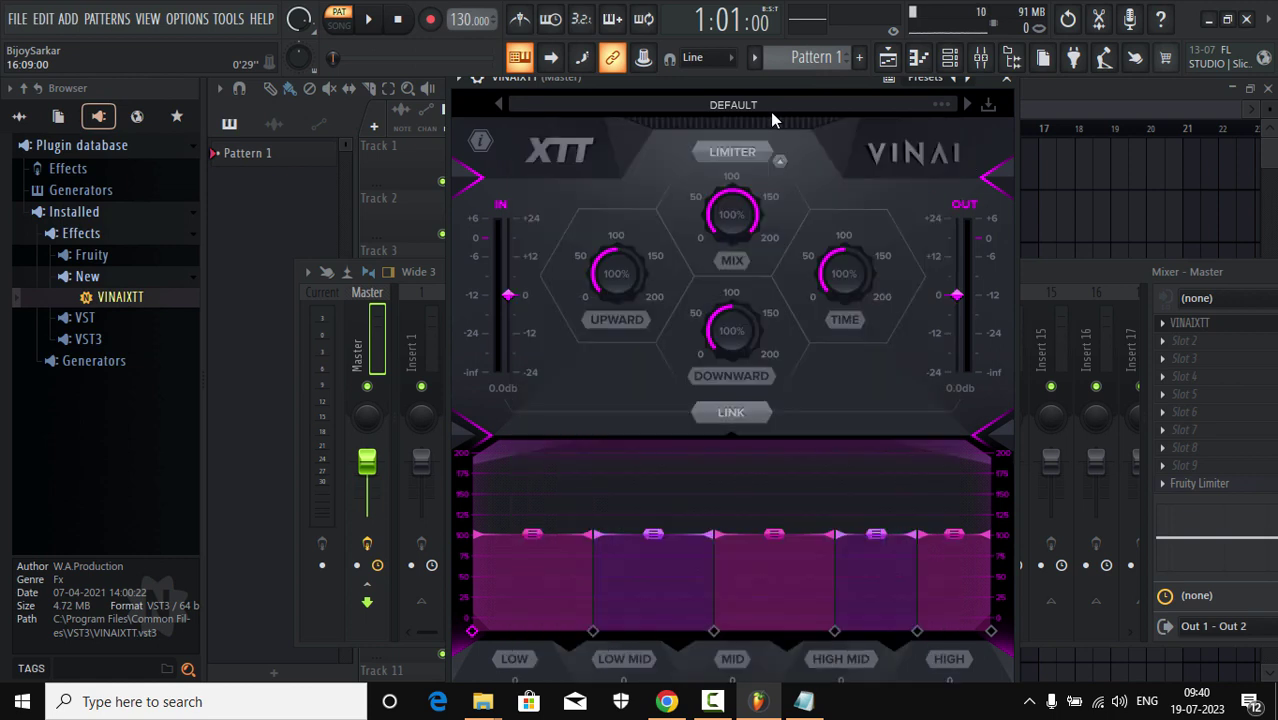
{"action": "left_click_drag", "start_coordinate": [759, 85], "coordinate": [758, 131]}
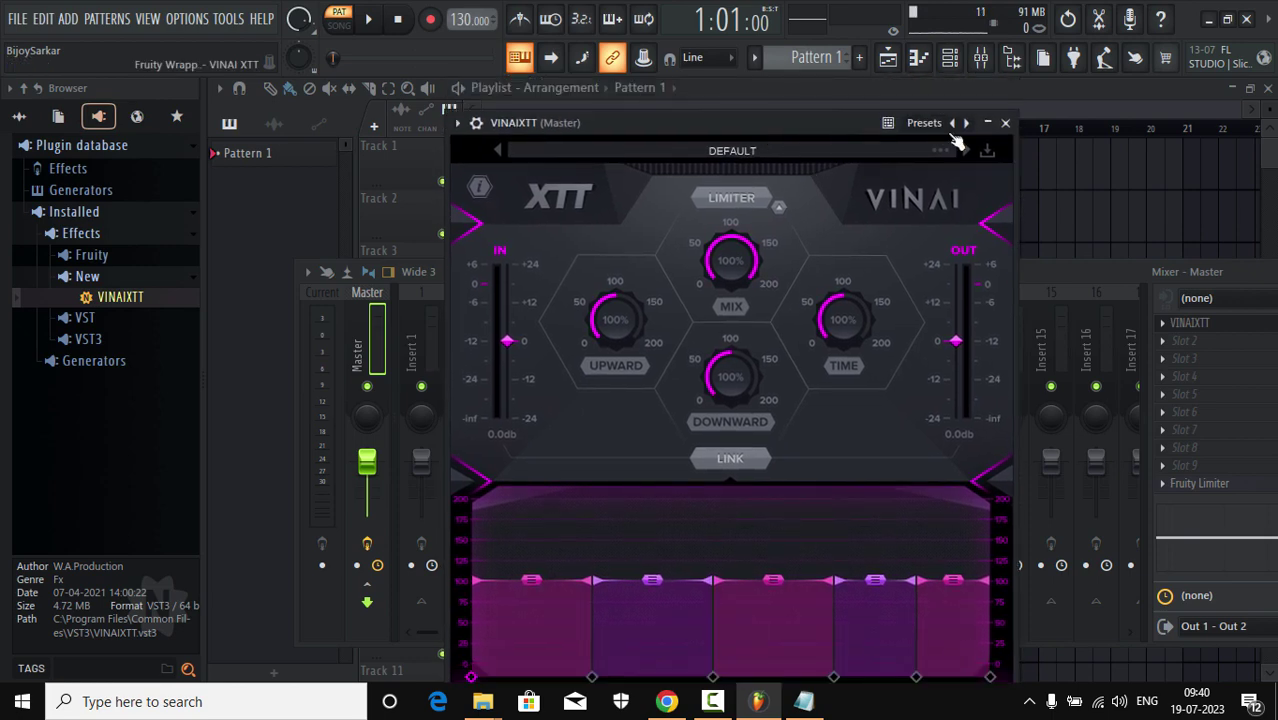
{"action": "left_click", "coordinate": [1007, 123]}
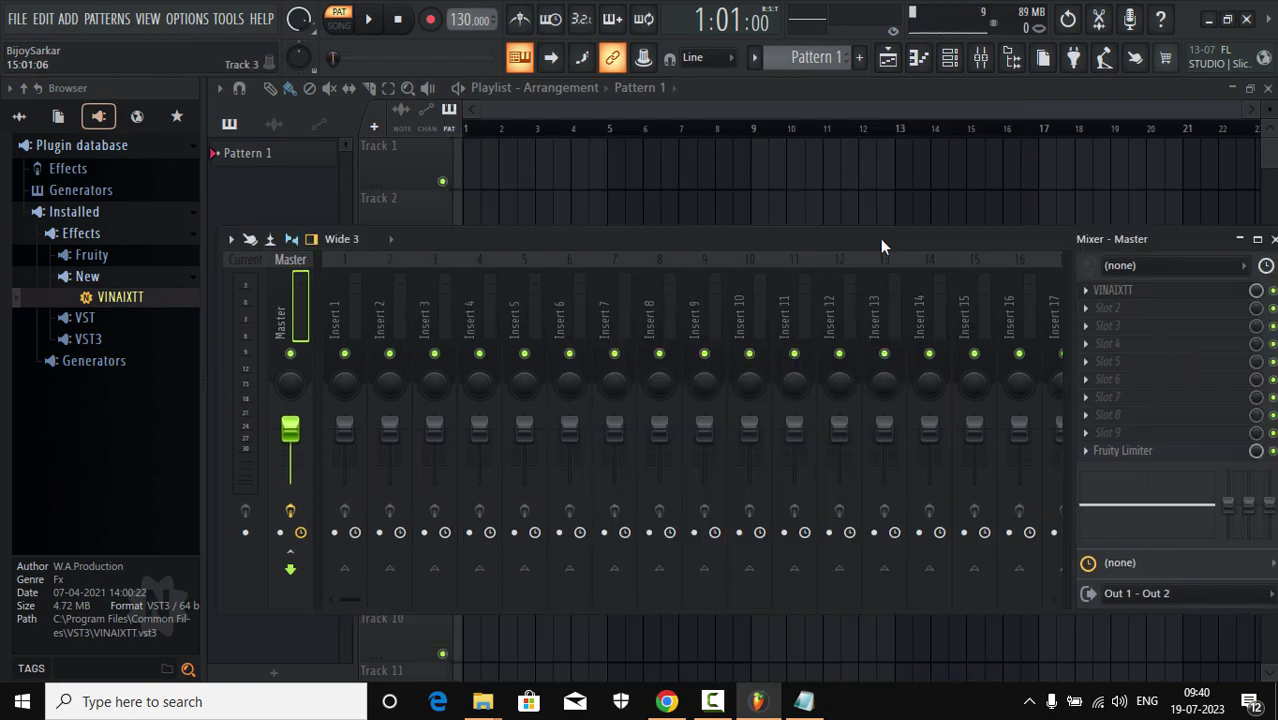